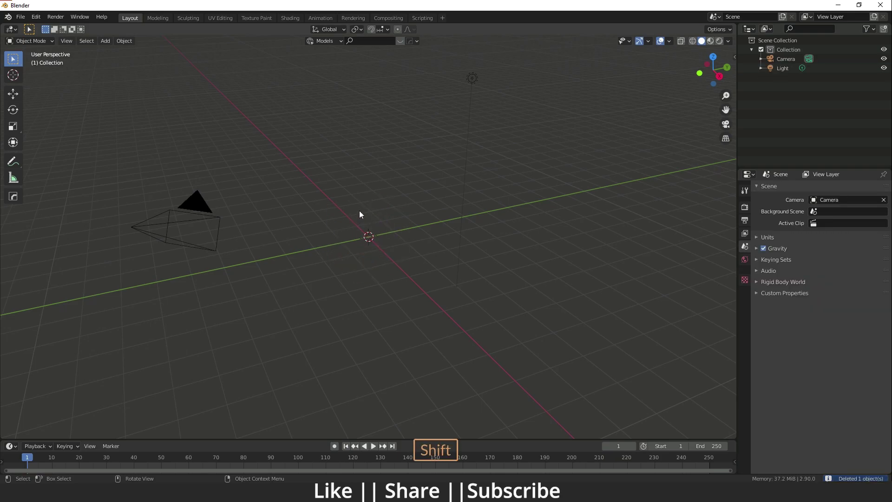
- Add a UV sphere at the world origin and enter Edit Mode on it
{"action": "key", "text": "shift+a"}
{"action": "mouse_move", "coordinate": [359, 199]}
{"action": "left_click", "coordinate": [401, 226]}
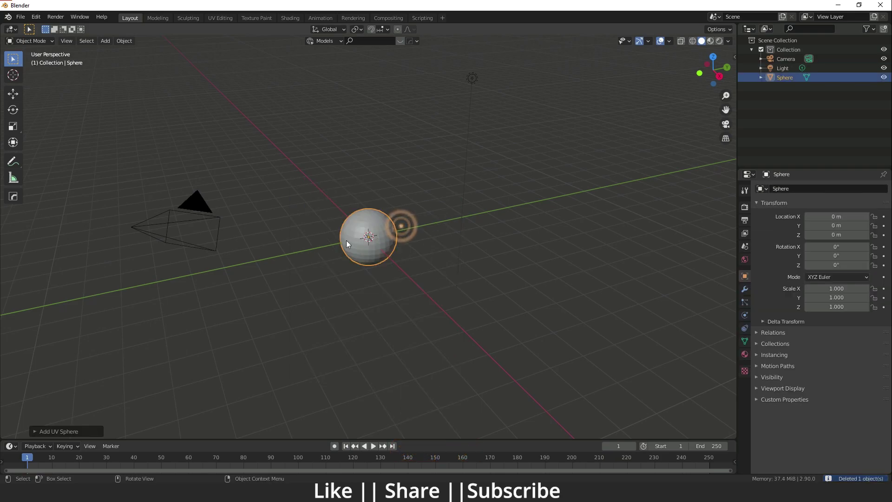
{"action": "scroll", "coordinate": [346, 241], "scroll_direction": "up", "scroll_amount": 8}
{"action": "key", "text": "Tab"}
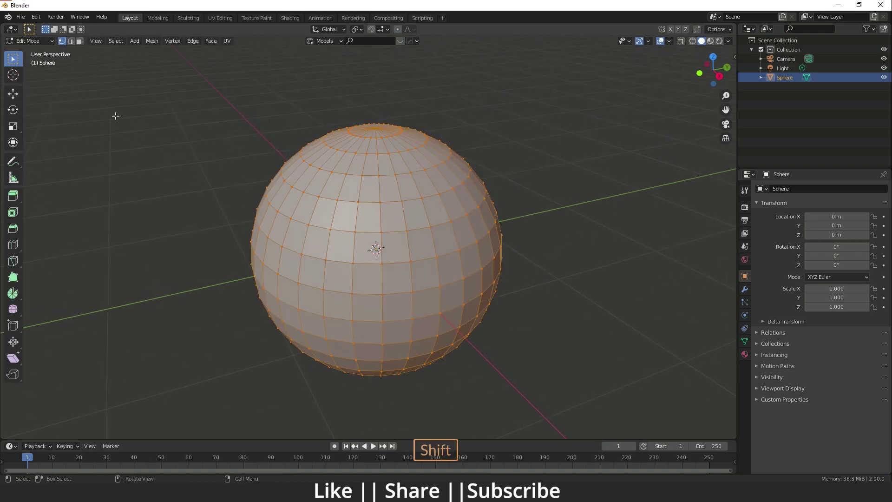
- Pull the sphere's top pole vertex down along Z with smooth proportional editing at a small radius of about 0.29, forming a dimple
{"action": "scroll", "coordinate": [372, 251], "scroll_direction": "up", "scroll_amount": 5}
{"action": "left_click_drag", "start_coordinate": [353, 136], "coordinate": [385, 156]}
{"action": "left_click", "coordinate": [13, 93]}
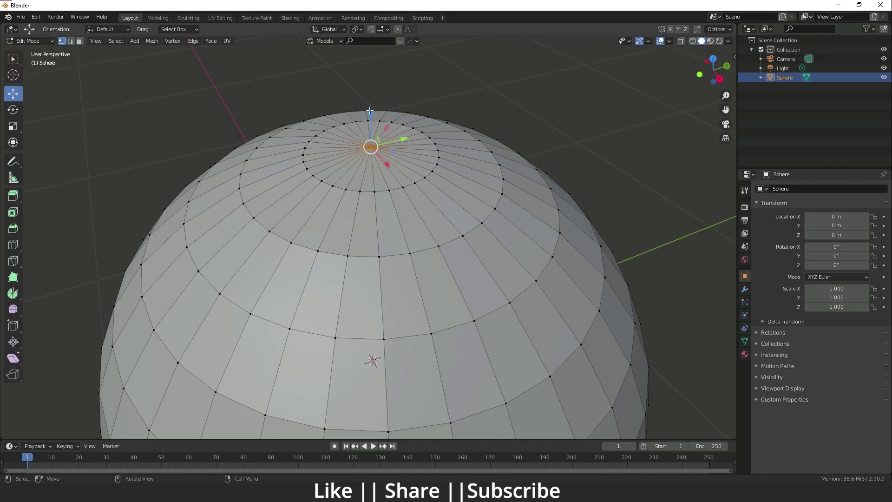
{"action": "left_click_drag", "start_coordinate": [370, 111], "coordinate": [374, 124]}
{"action": "left_click_drag", "start_coordinate": [370, 111], "coordinate": [371, 118]}
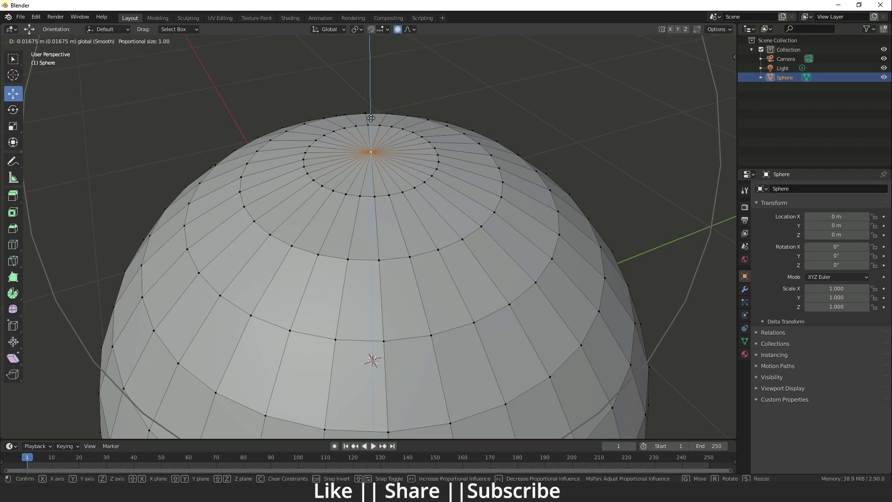
{"action": "scroll", "coordinate": [371, 118], "scroll_direction": "up", "scroll_amount": 15}
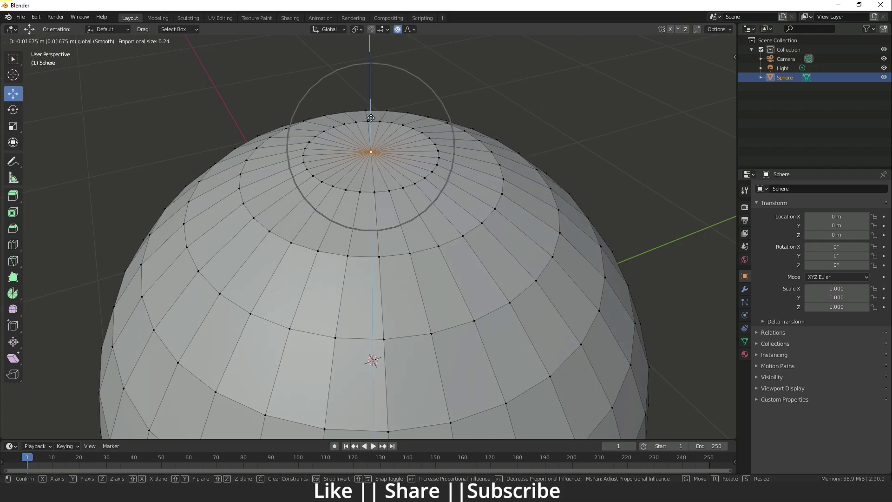
{"action": "left_click_drag", "start_coordinate": [371, 118], "coordinate": [374, 152]}
{"action": "scroll", "coordinate": [372, 136], "scroll_direction": "up", "scroll_amount": 3}
{"action": "scroll", "coordinate": [372, 142], "scroll_direction": "down", "scroll_amount": 6}
{"action": "scroll", "coordinate": [373, 144], "scroll_direction": "down", "scroll_amount": 1}
{"action": "scroll", "coordinate": [373, 144], "scroll_direction": "up", "scroll_amount": 1}
{"action": "scroll", "coordinate": [373, 144], "scroll_direction": "down", "scroll_amount": 1}
{"action": "scroll", "coordinate": [373, 150], "scroll_direction": "up", "scroll_amount": 2}
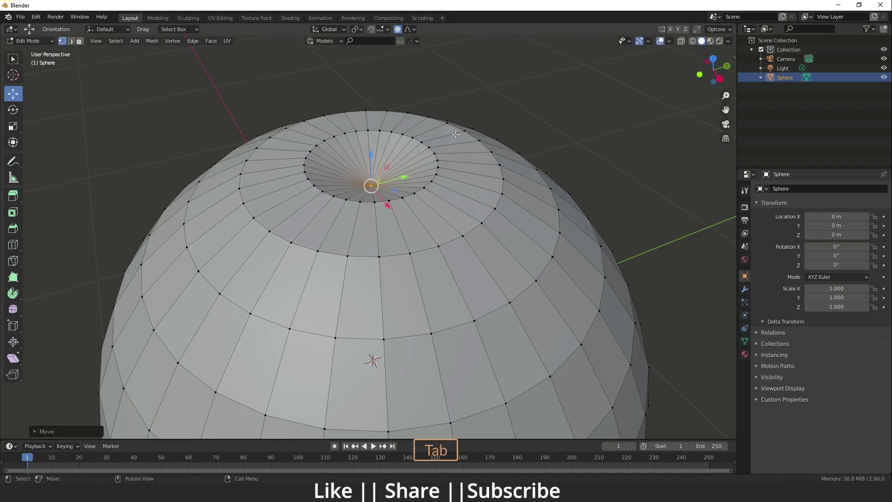
- Return to Object Mode and add a Subdivision Surface modifier to the sphere
{"action": "key", "text": "Tab"}
{"action": "left_click", "coordinate": [745, 289]}
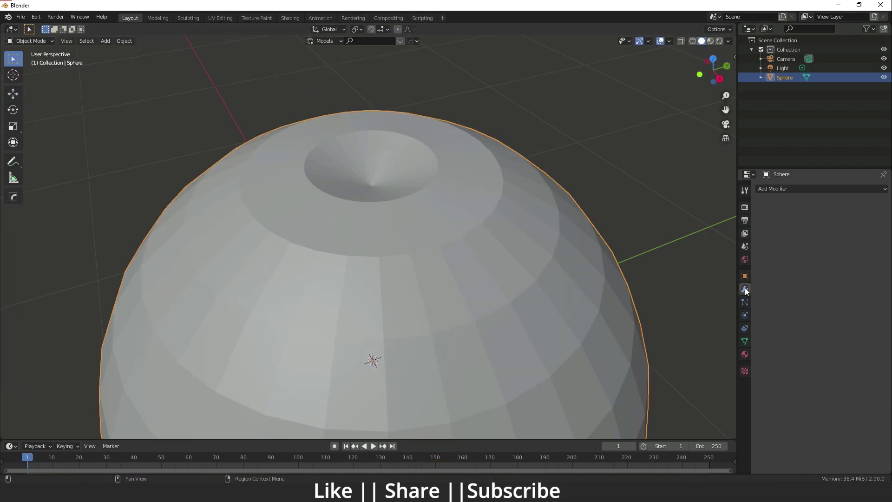
{"action": "left_click", "coordinate": [786, 188]}
{"action": "left_click", "coordinate": [719, 341]}
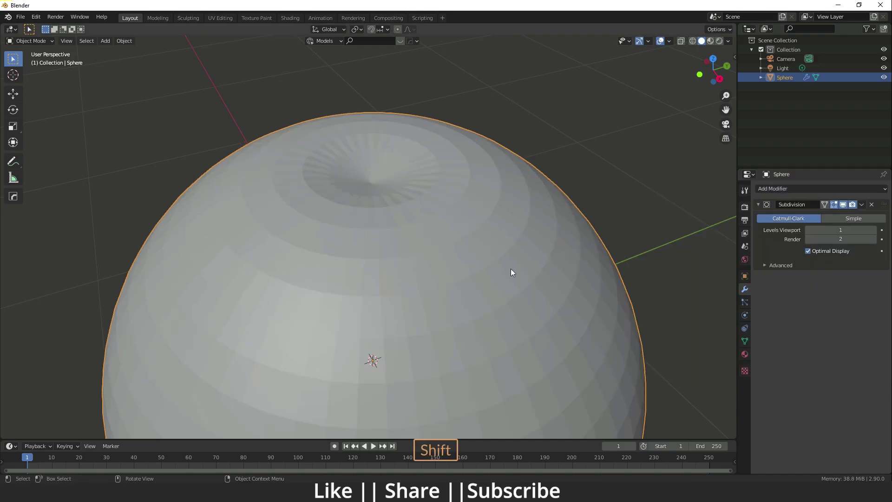
- Deepen the dimple by lowering its centre vertex about 0.076 m along Z with proportional editing, ending in Object Mode
{"action": "middle_click_drag", "start_coordinate": [511, 272], "coordinate": [473, 226], "text": "shift"}
{"action": "key", "text": "Tab"}
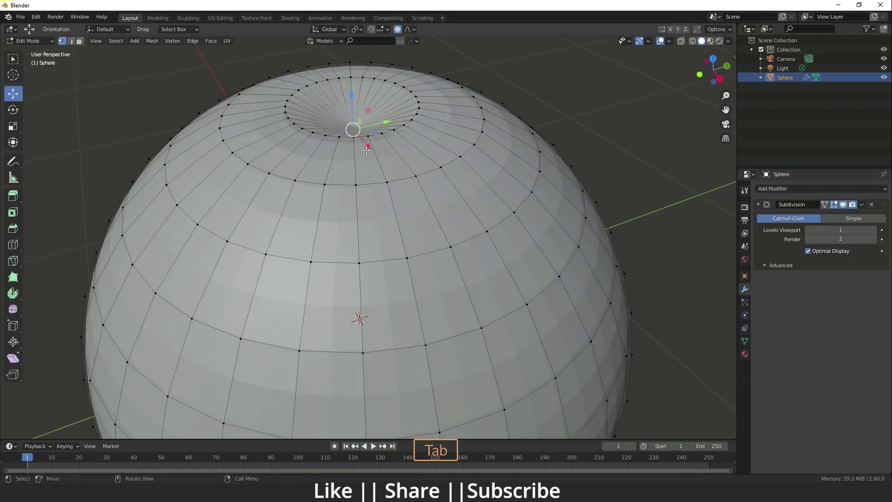
{"action": "left_click_drag", "start_coordinate": [352, 91], "coordinate": [358, 113]}
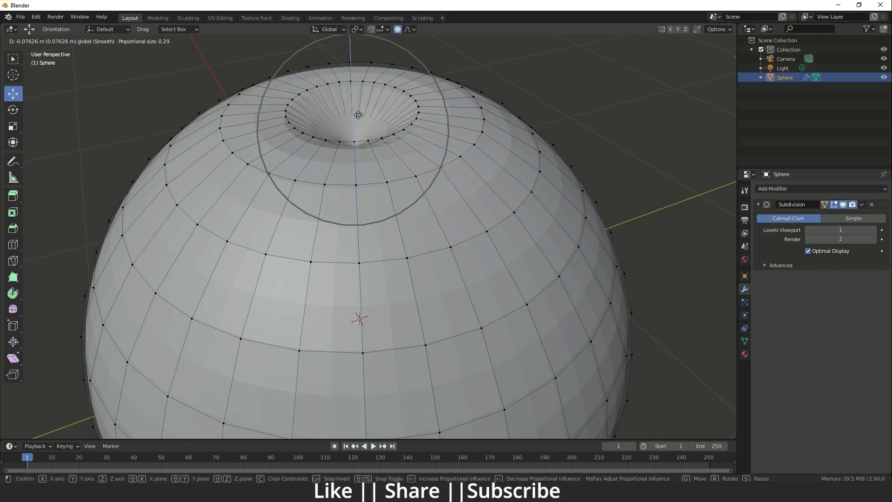
{"action": "left_click_drag", "start_coordinate": [359, 115], "coordinate": [359, 116]}
{"action": "key", "text": "Tab"}
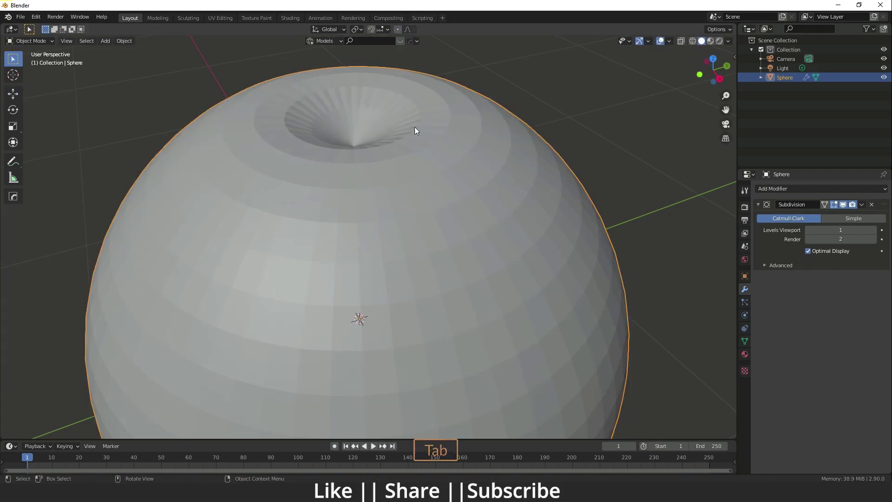
- Enter Edit Mode on the sphere and turn off the Subdivision modifier's viewport display
{"action": "scroll", "coordinate": [415, 127], "scroll_direction": "down", "scroll_amount": 5}
{"action": "scroll", "coordinate": [376, 151], "scroll_direction": "up", "scroll_amount": 1}
{"action": "middle_click_drag", "start_coordinate": [337, 196], "coordinate": [376, 186], "text": "shift"}
{"action": "middle_click_drag", "start_coordinate": [376, 186], "coordinate": [389, 167]}
{"action": "scroll", "coordinate": [389, 167], "scroll_direction": "up", "scroll_amount": 1}
{"action": "key", "text": "Tab"}
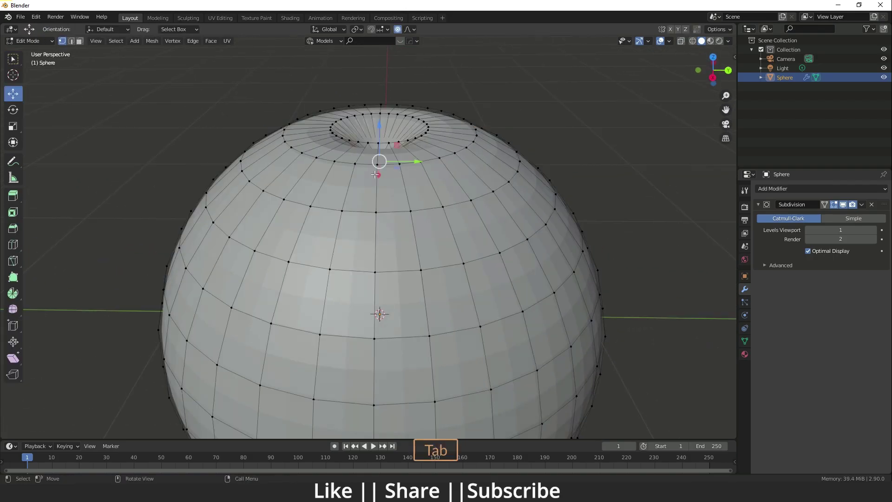
{"action": "left_click", "coordinate": [843, 205]}
- In edge selection mode, select evenly spaced runs of vertical edges radiating from the dimple around the sphere's upper half
{"action": "middle_click_drag", "start_coordinate": [375, 198], "coordinate": [362, 214], "text": "shift"}
{"action": "scroll", "coordinate": [362, 214], "scroll_direction": "up", "scroll_amount": 1}
{"action": "key", "text": "2"}
{"action": "left_click", "coordinate": [369, 206]}
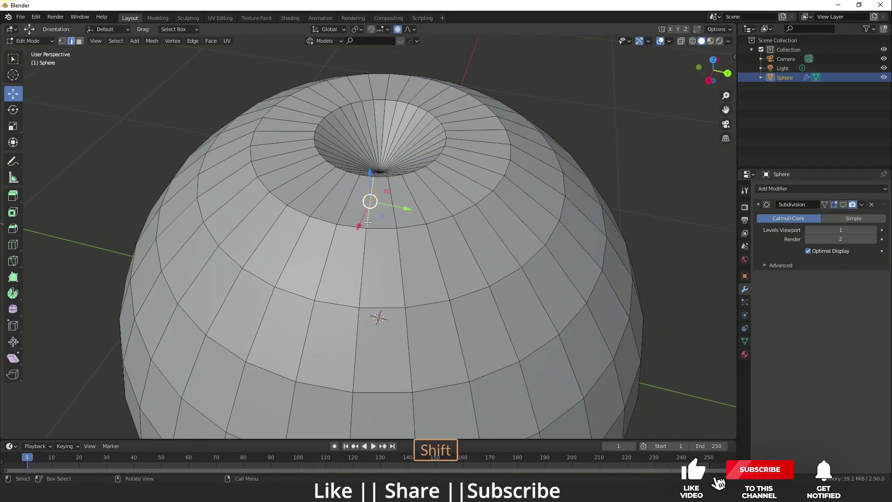
{"action": "left_click", "coordinate": [363, 263], "text": "shift"}
{"action": "left_click", "coordinate": [358, 313], "text": "shift"}
{"action": "middle_click_drag", "start_coordinate": [502, 233], "coordinate": [437, 243], "text": "shift"}
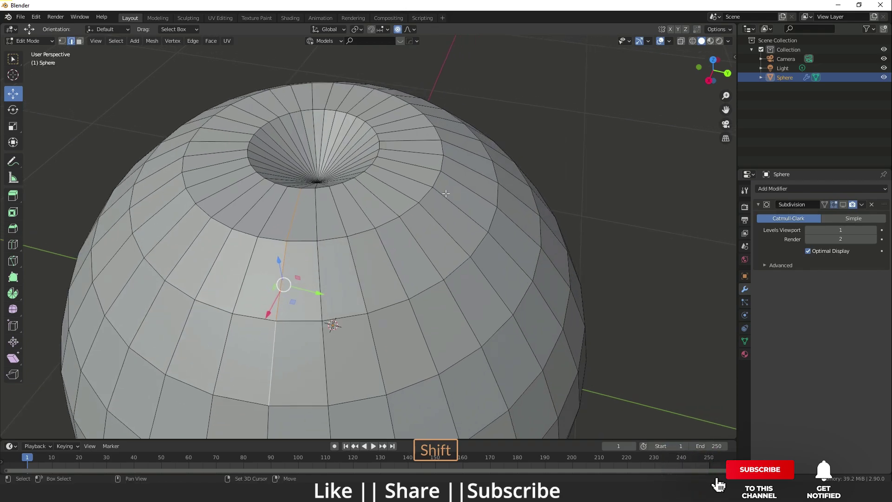
{"action": "left_click", "coordinate": [460, 209], "text": "shift"}
{"action": "left_click", "coordinate": [408, 175], "text": "shift"}
{"action": "middle_click_drag", "start_coordinate": [513, 251], "coordinate": [363, 330]}
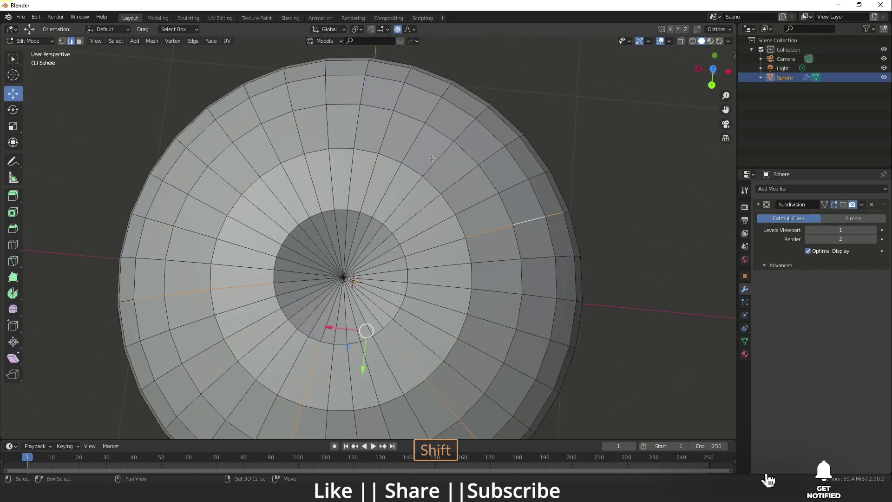
{"action": "left_click", "coordinate": [328, 93], "text": "shift"}
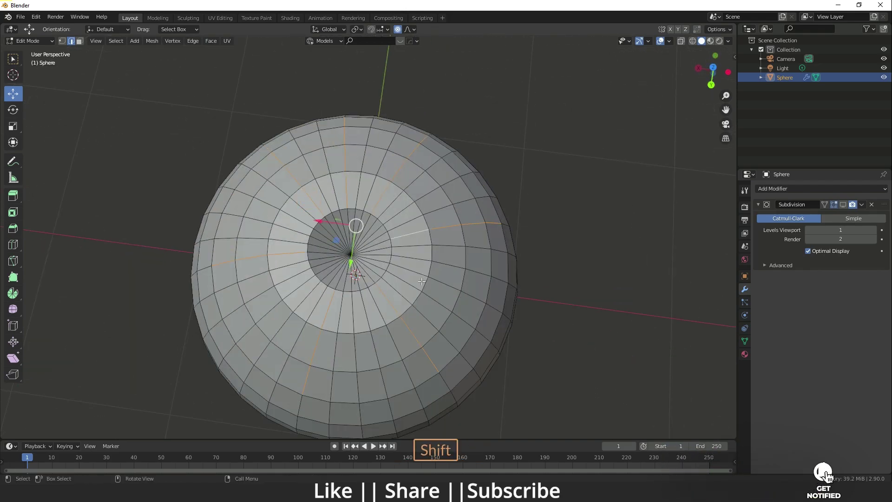
{"action": "middle_click_drag", "start_coordinate": [361, 233], "coordinate": [330, 170]}
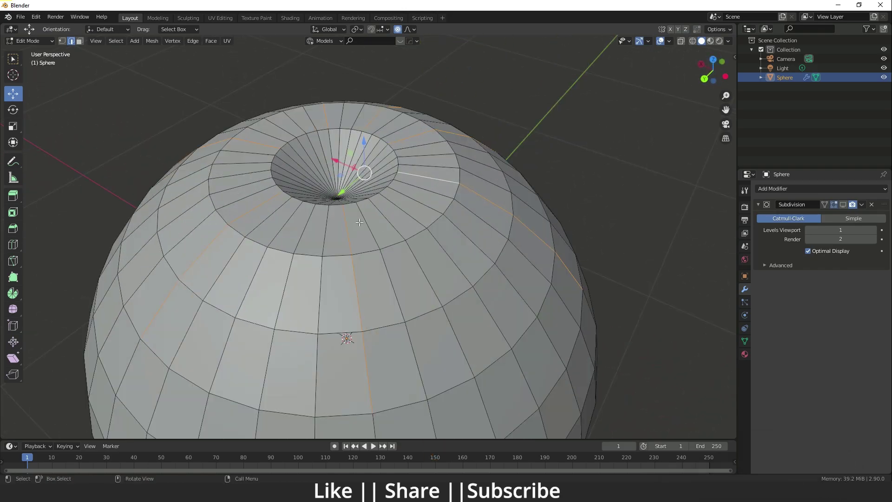
- Turn off proportional editing and lower the selected edges slightly along Z to carve creases around the dimple
{"action": "left_click_drag", "start_coordinate": [364, 134], "coordinate": [365, 147]}
{"action": "left_click", "coordinate": [398, 30]}
{"action": "left_click_drag", "start_coordinate": [365, 140], "coordinate": [369, 151]}
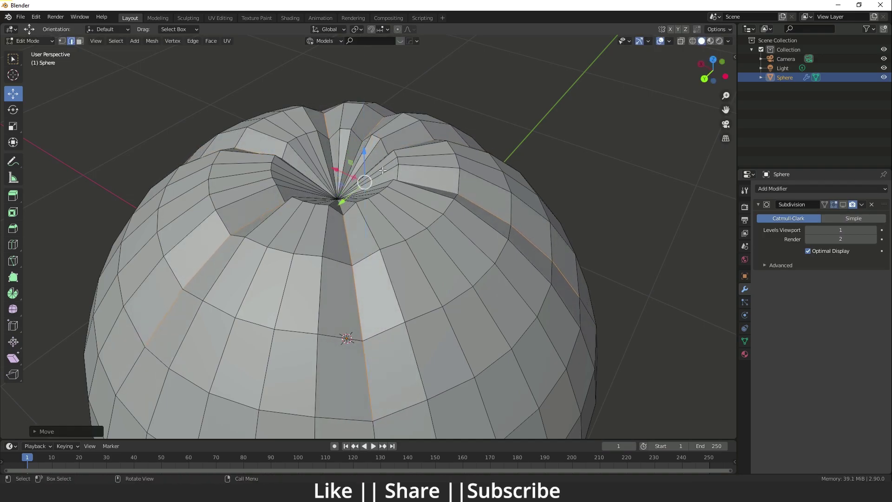
- Return to Object Mode, turn the Subdivision modifier's viewport display back on and shade the creased sphere smooth
{"action": "key", "text": "Tab"}
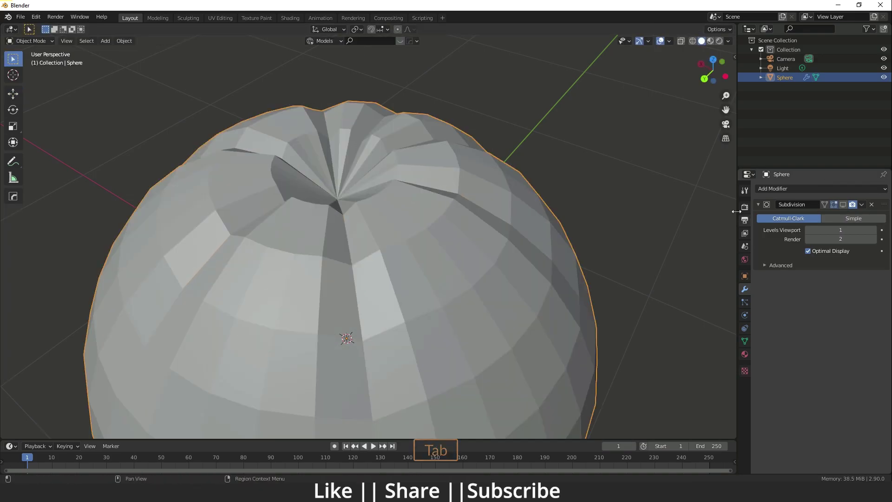
{"action": "left_click", "coordinate": [843, 205]}
{"action": "middle_click_drag", "start_coordinate": [356, 193], "coordinate": [306, 147]}
{"action": "middle_click_drag", "start_coordinate": [324, 265], "coordinate": [370, 277]}
{"action": "right_click", "coordinate": [368, 211]}
{"action": "left_click", "coordinate": [368, 210]}
{"action": "scroll", "coordinate": [385, 207], "scroll_direction": "down", "scroll_amount": 5}
{"action": "scroll", "coordinate": [353, 232], "scroll_direction": "up", "scroll_amount": 4}
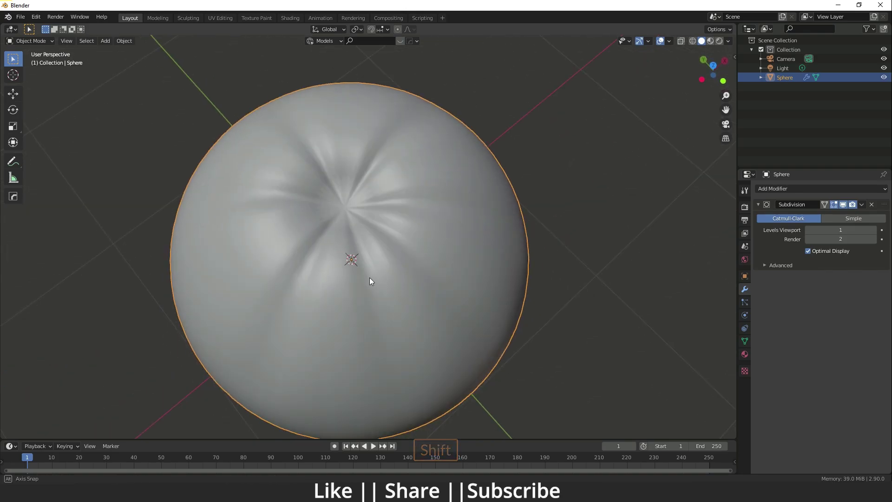
- Switch to the top view and add a cylinder mesh at the sphere's centre
{"action": "key", "text": "grave"}
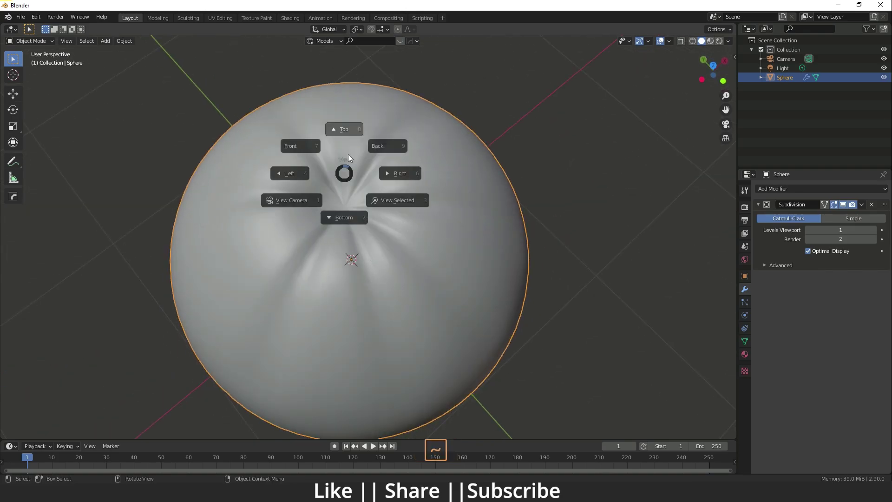
{"action": "left_click", "coordinate": [352, 121]}
{"action": "key", "text": "shift+a"}
{"action": "mouse_move", "coordinate": [369, 225]}
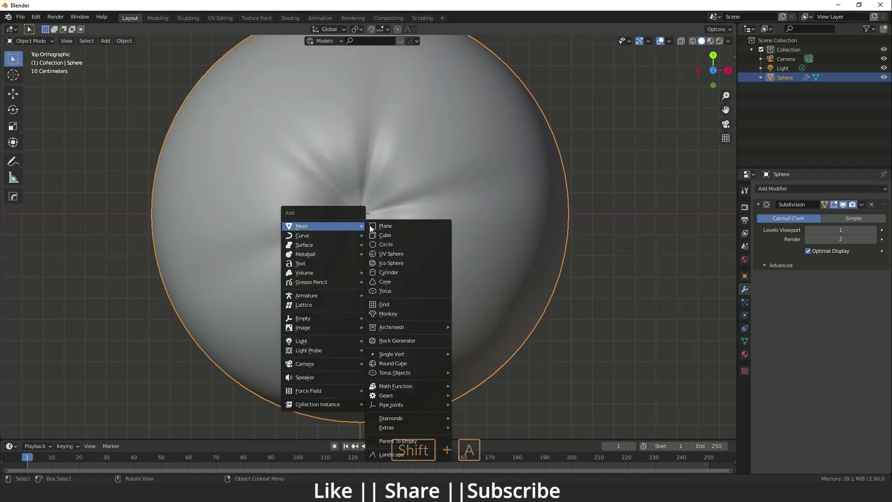
{"action": "left_click", "coordinate": [393, 267]}
- Scale the cylinder down to a small stem size inside the sphere
{"action": "scroll", "coordinate": [396, 267], "scroll_direction": "down", "scroll_amount": 2}
{"action": "middle_click_drag", "start_coordinate": [396, 266], "coordinate": [483, 370]}
{"action": "key", "text": "s"}
{"action": "left_click", "coordinate": [382, 281]}
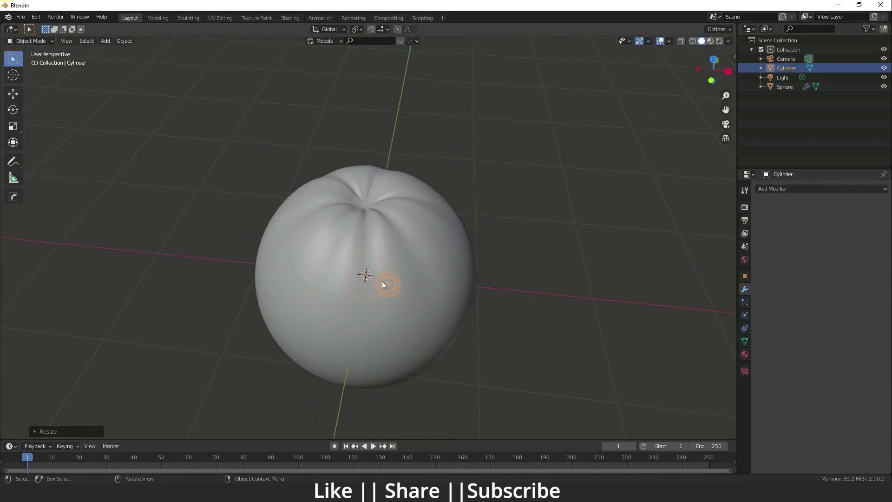
{"action": "key", "text": "s"}
{"action": "left_click", "coordinate": [386, 290]}
- Move the cylinder up along Z so that it stands in the dimple on top of the sphere
{"action": "key", "text": "w"}
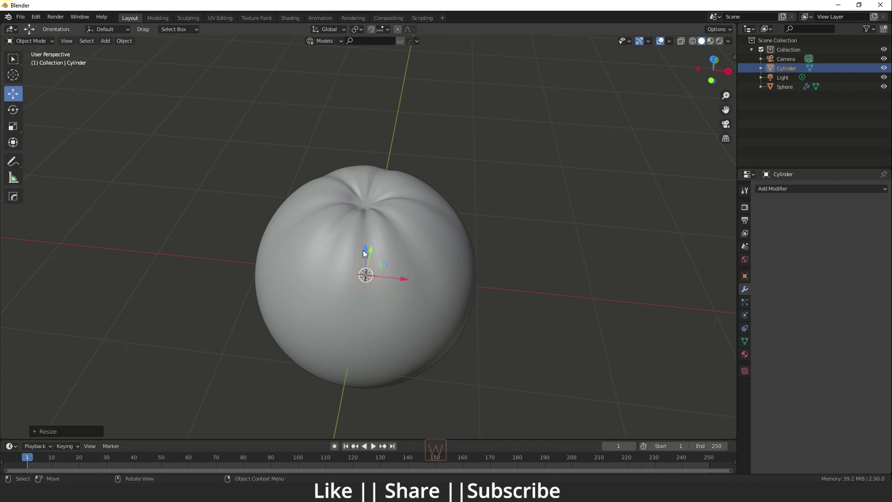
{"action": "left_click_drag", "start_coordinate": [364, 250], "coordinate": [367, 186]}
{"action": "scroll", "coordinate": [377, 199], "scroll_direction": "up", "scroll_amount": 4}
{"action": "middle_click_drag", "start_coordinate": [378, 199], "coordinate": [375, 180], "text": "shift"}
- Scale the cylinder to about 0.62 and lower it slightly along Z into the dimple
{"action": "key", "text": "s"}
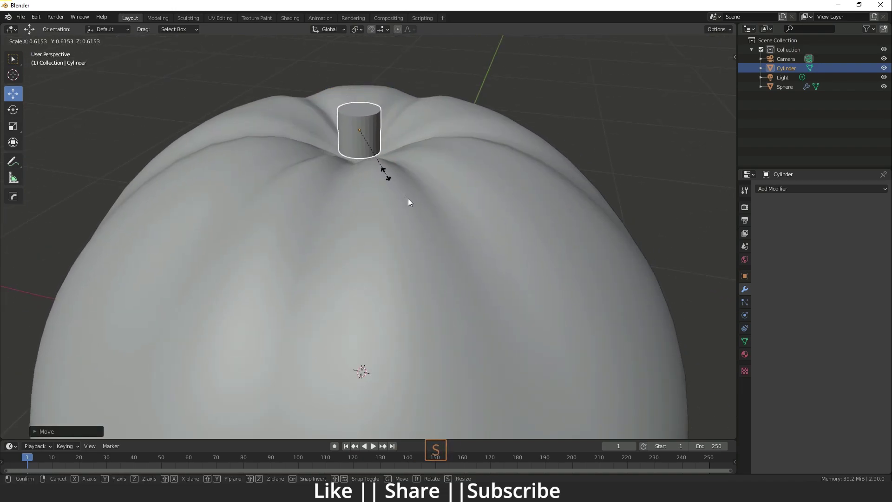
{"action": "left_click", "coordinate": [384, 172]}
{"action": "left_click_drag", "start_coordinate": [357, 91], "coordinate": [363, 112]}
{"action": "scroll", "coordinate": [370, 121], "scroll_direction": "up", "scroll_amount": 2}
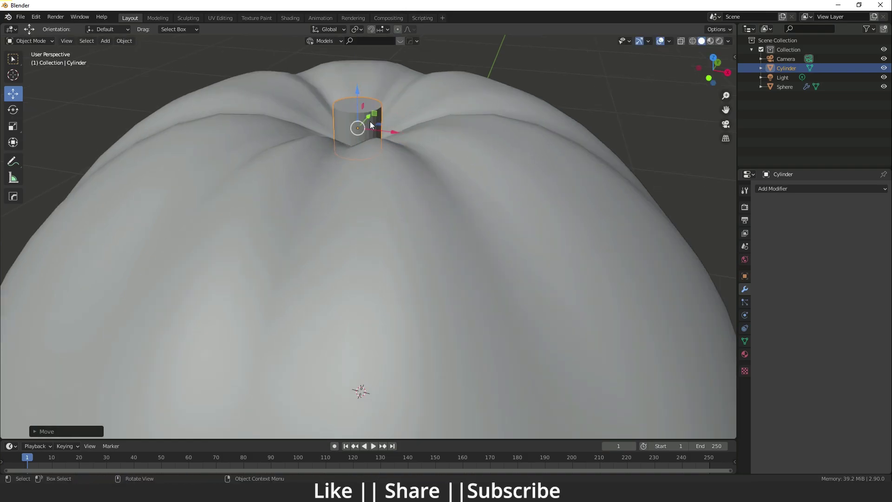
{"action": "middle_click_drag", "start_coordinate": [370, 178], "coordinate": [370, 217], "text": "shift"}
- Hide everything except the cylinder and delete its bottom face in Edit Mode
{"action": "key", "text": "shift+h"}
{"action": "key", "text": "Tab"}
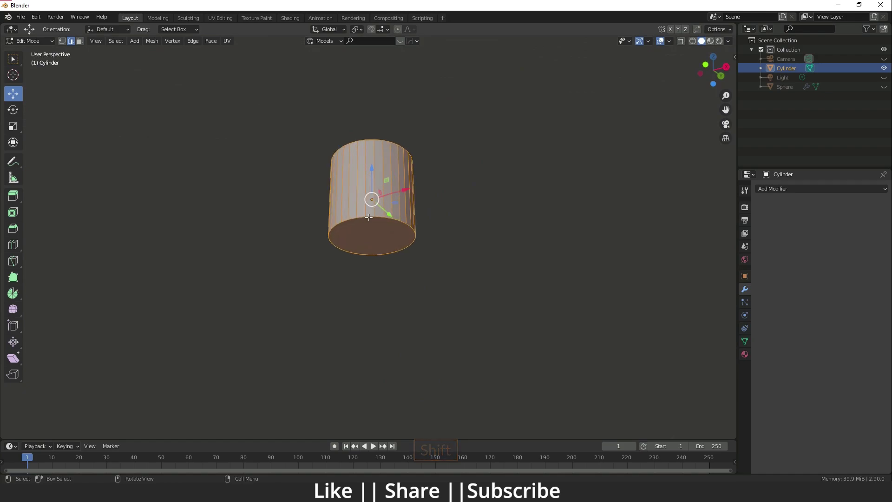
{"action": "left_click", "coordinate": [371, 242]}
{"action": "key", "text": "3"}
{"action": "left_click", "coordinate": [370, 237]}
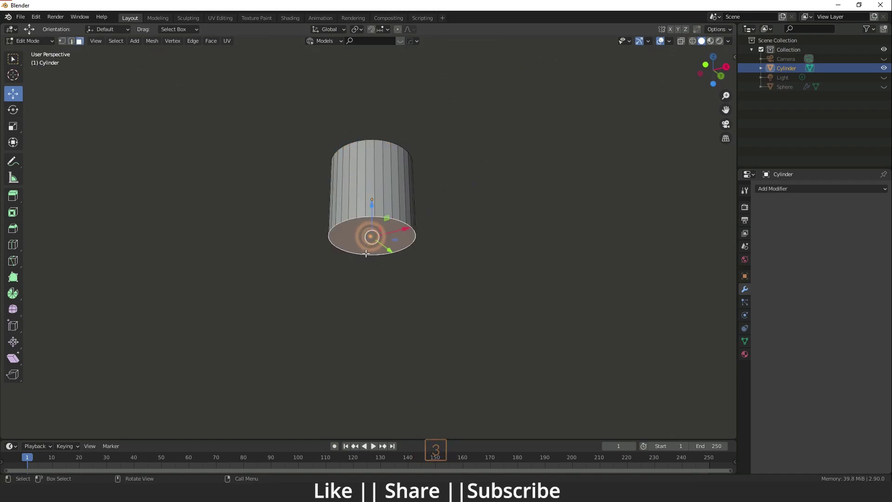
{"action": "key", "text": "Delete"}
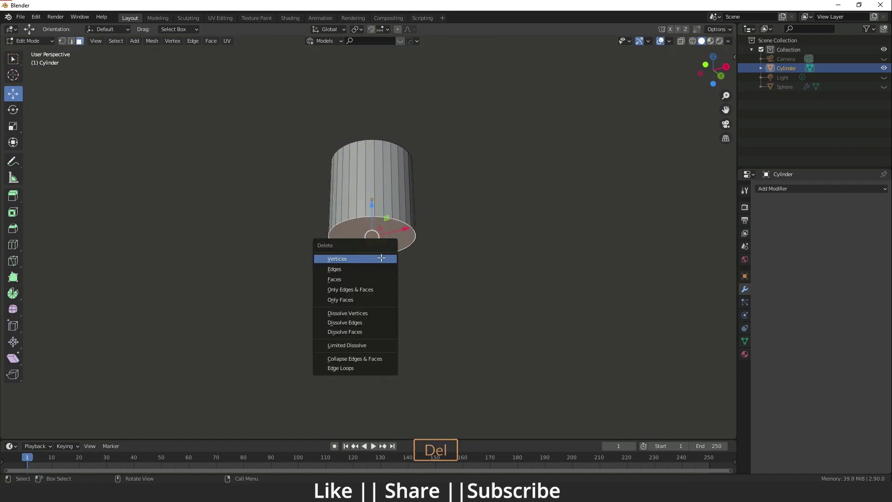
{"action": "left_click", "coordinate": [353, 280]}
- Leave Edit Mode to unhide all hidden objects, then reopen the cylinder for editing
{"action": "key", "text": "Tab"}
{"action": "middle_click_drag", "start_coordinate": [353, 275], "coordinate": [373, 270]}
{"action": "key", "text": "alt+h"}
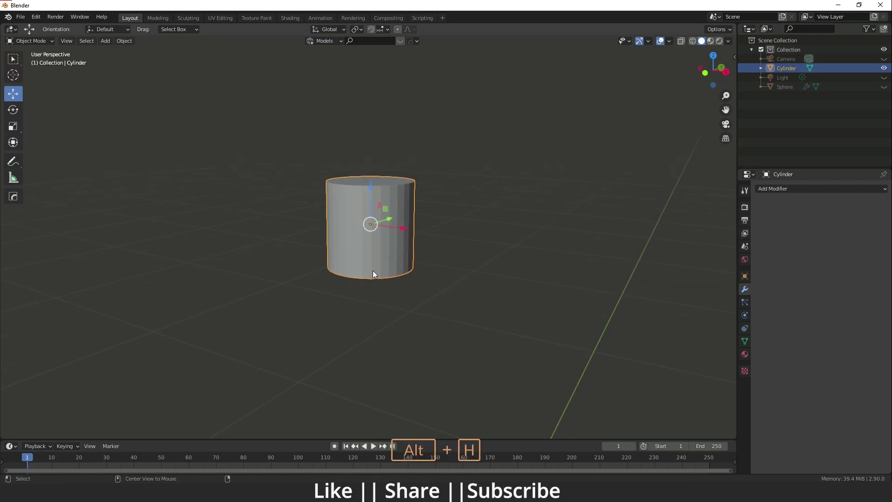
{"action": "key", "text": "Tab"}
{"action": "key", "text": "Tab"}
{"action": "left_click", "coordinate": [375, 256]}
{"action": "key", "text": "Tab"}
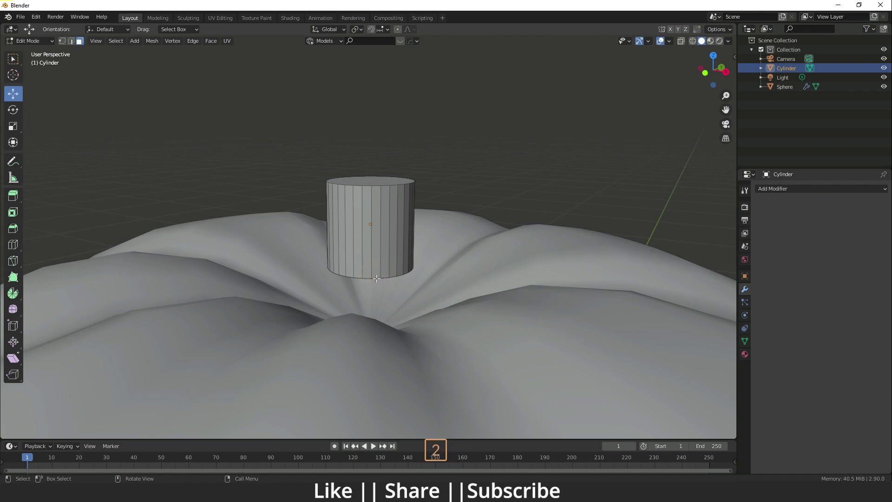
- Extrude the cylinder's open bottom edge loop outward twice, scaling each new ring up to form a flat base flange
{"action": "key", "text": "2"}
{"action": "middle_click_drag", "start_coordinate": [376, 271], "coordinate": [383, 313]}
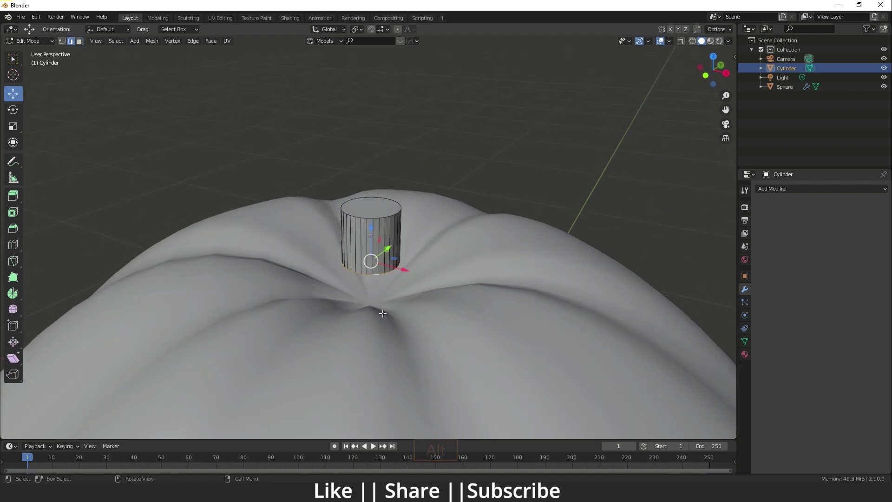
{"action": "key", "text": "e"}
{"action": "key", "text": "s"}
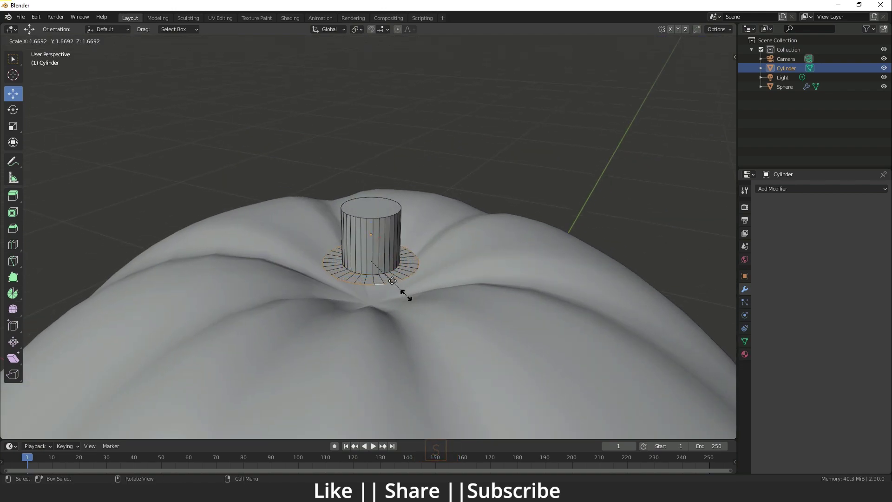
{"action": "left_click", "coordinate": [392, 281]}
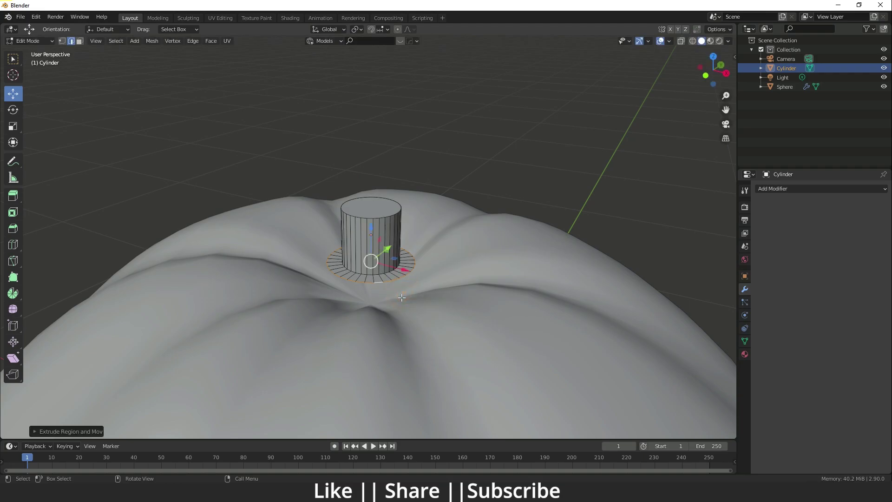
{"action": "key", "text": "e"}
{"action": "key", "text": "s"}
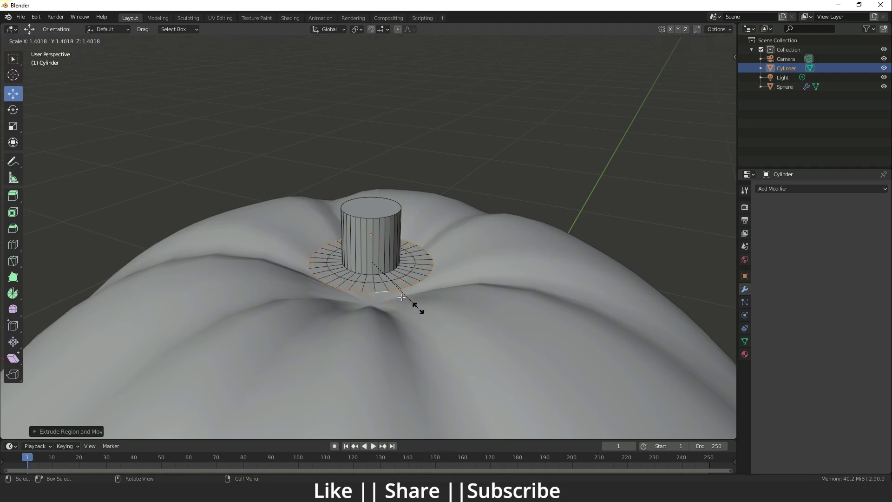
{"action": "left_click", "coordinate": [418, 308]}
- Adjust the flange's outer ring along Z, resize it, and lower the cylinder so that its flared base sits in the dimple
{"action": "mouse_move", "coordinate": [370, 226]}
{"action": "left_mouse_down"}
{"action": "mouse_move", "coordinate": [374, 241]}
{"action": "mouse_move", "coordinate": [374, 214]}
{"action": "left_mouse_up"}
{"action": "key", "text": "s"}
{"action": "left_click", "coordinate": [394, 289]}
{"action": "key", "text": "Tab"}
{"action": "left_click", "coordinate": [370, 241]}
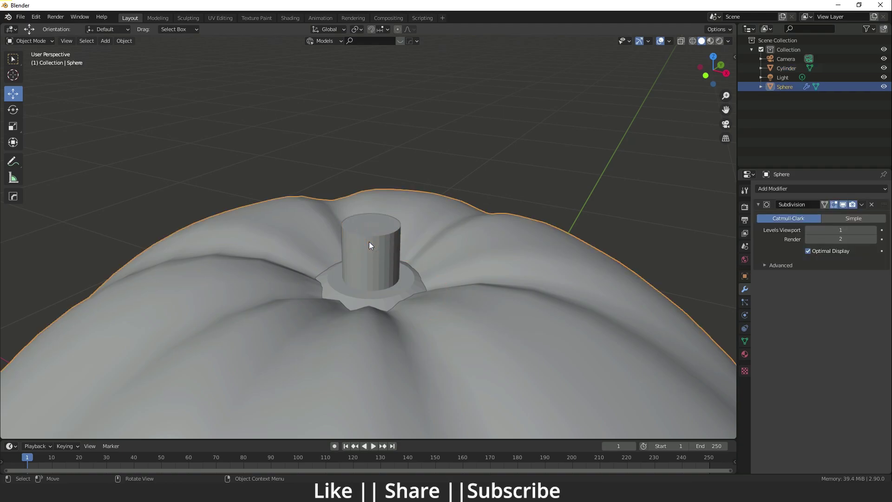
- Reopen the cylinder in Edit Mode and scale down its top face so that the stem tapers upward
{"action": "left_click", "coordinate": [369, 242]}
{"action": "key", "text": "Tab"}
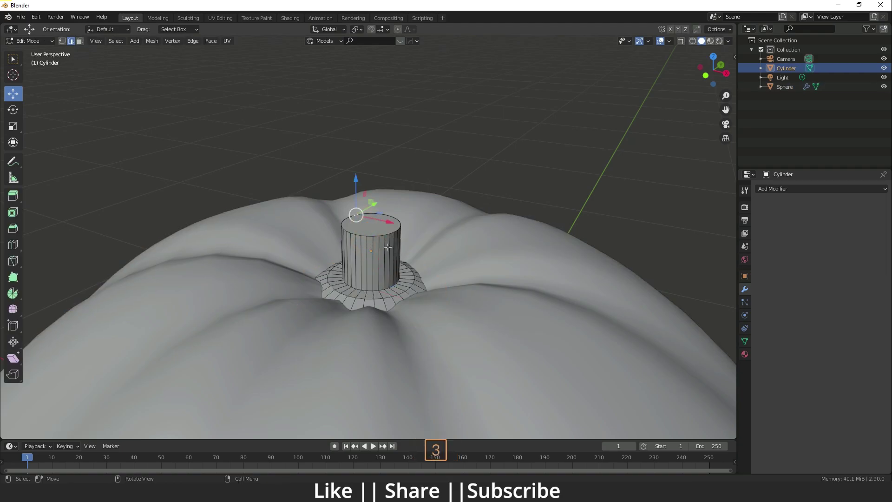
{"action": "key", "text": "3"}
{"action": "left_click", "coordinate": [380, 225]}
{"action": "key", "text": "s"}
{"action": "left_click", "coordinate": [415, 263]}
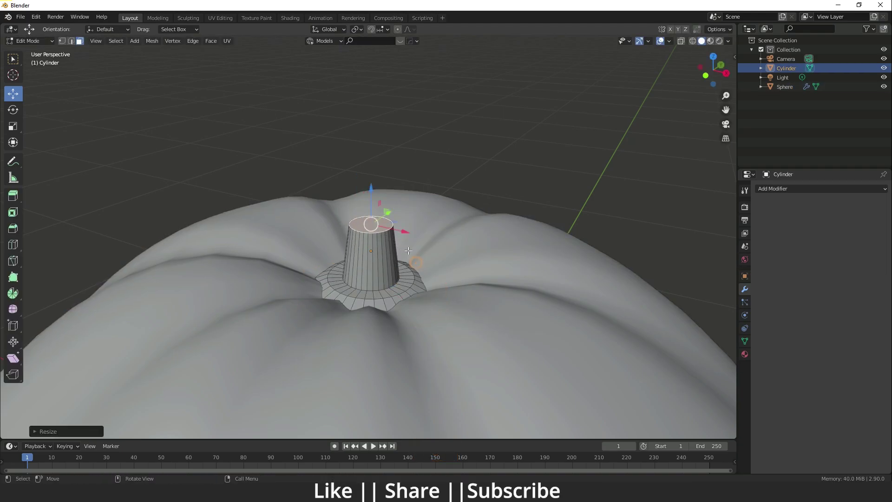
- Extrude the stem's top face upward and shrink the new face into a narrower tip
{"action": "key", "text": "e"}
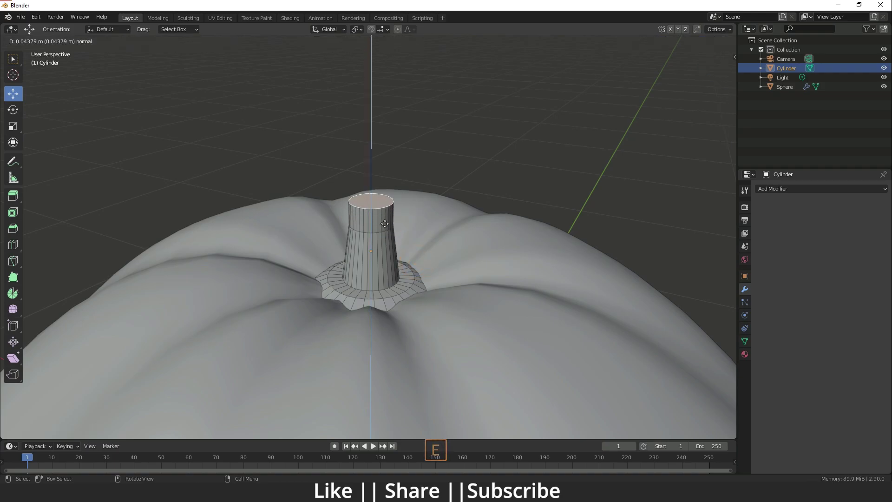
{"action": "left_click", "coordinate": [386, 212]}
{"action": "key", "text": "s"}
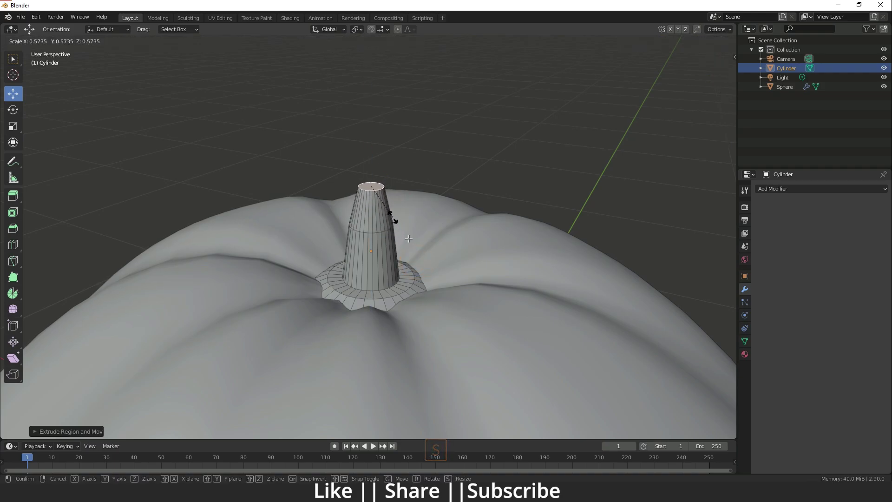
{"action": "left_click", "coordinate": [409, 238]}
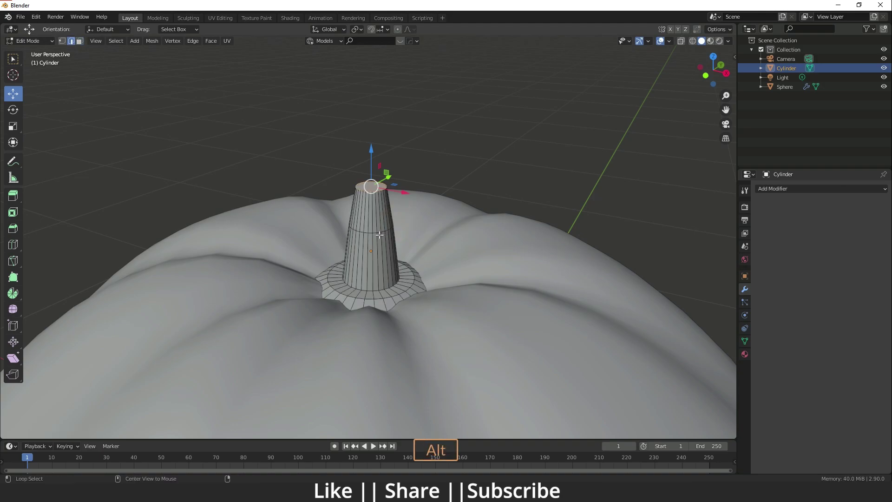
- Scale the edge loop around the middle of the stem to about 0.86 and leave Edit Mode
{"action": "left_click", "coordinate": [380, 234], "text": "alt"}
{"action": "key", "text": "s"}
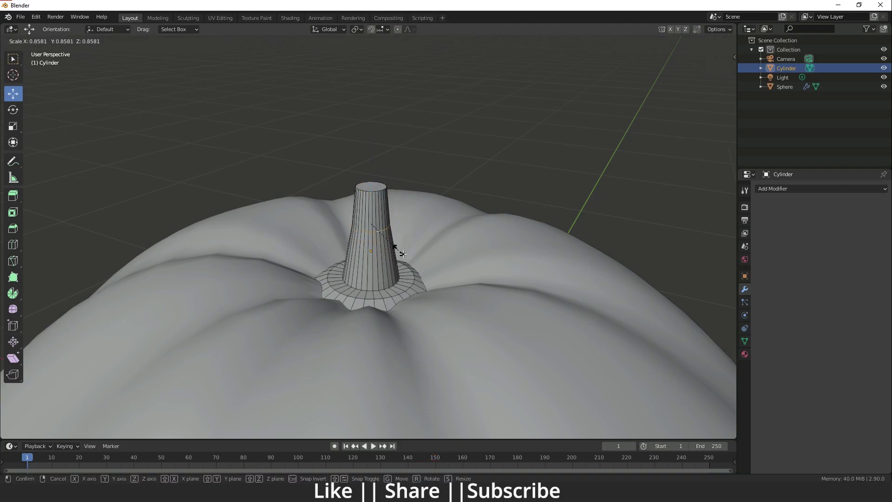
{"action": "left_click", "coordinate": [399, 250]}
{"action": "key", "text": "Tab"}
- Add a Subdivision modifier with viewport level 2 to the stem
{"action": "scroll", "coordinate": [429, 204], "scroll_direction": "down", "scroll_amount": 3}
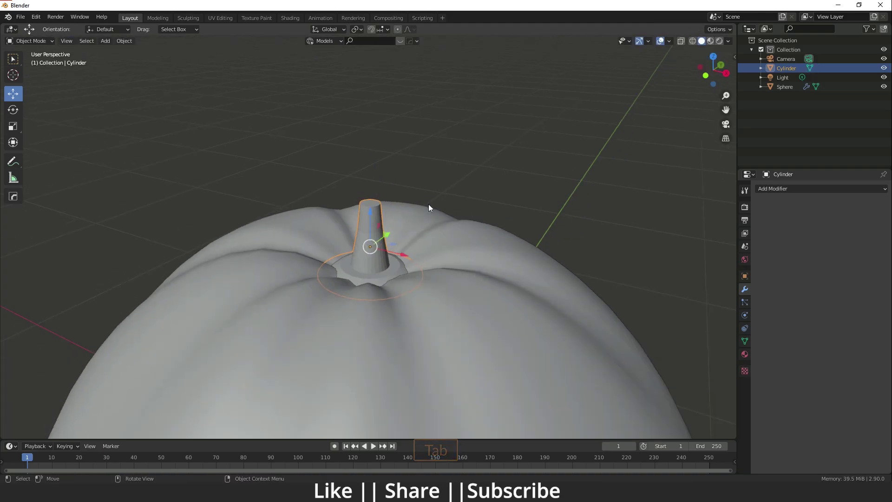
{"action": "middle_click_drag", "start_coordinate": [429, 205], "coordinate": [314, 248]}
{"action": "scroll", "coordinate": [362, 313], "scroll_direction": "up", "scroll_amount": 4}
{"action": "middle_click_drag", "start_coordinate": [313, 249], "coordinate": [336, 261]}
{"action": "scroll", "coordinate": [389, 255], "scroll_direction": "up", "scroll_amount": 2}
{"action": "scroll", "coordinate": [347, 252], "scroll_direction": "up", "scroll_amount": 4}
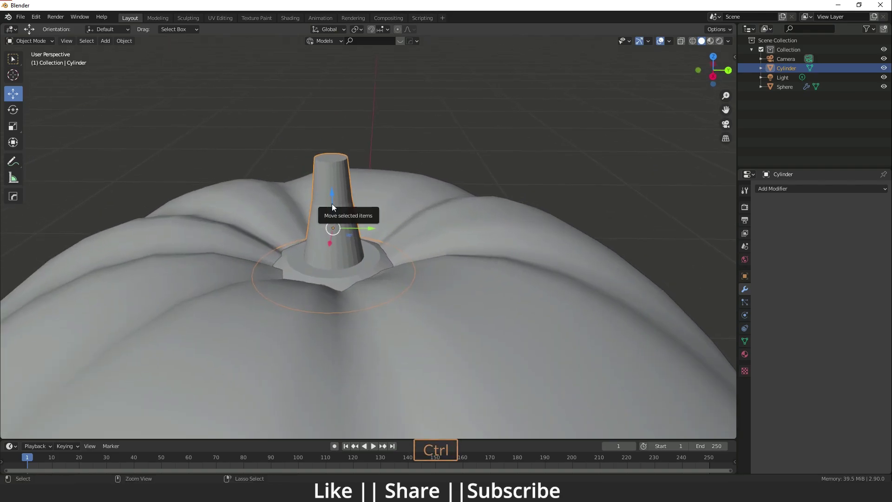
{"action": "key", "text": "ctrl+2"}
- Bevel the stem's top edge loop with 5 segments and a width of about 0.345 m, and return to Object Mode
{"action": "key", "text": "Tab"}
{"action": "scroll", "coordinate": [334, 192], "scroll_direction": "up", "scroll_amount": 2}
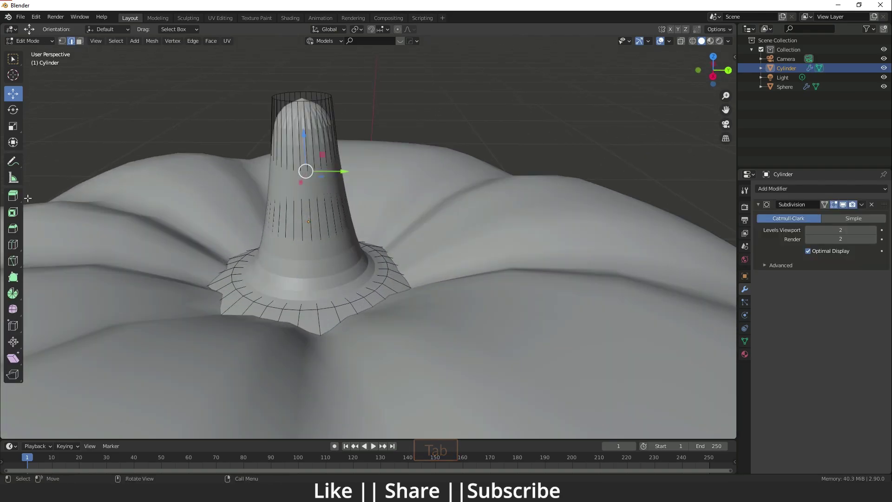
{"action": "middle_click_drag", "start_coordinate": [295, 122], "coordinate": [298, 146]}
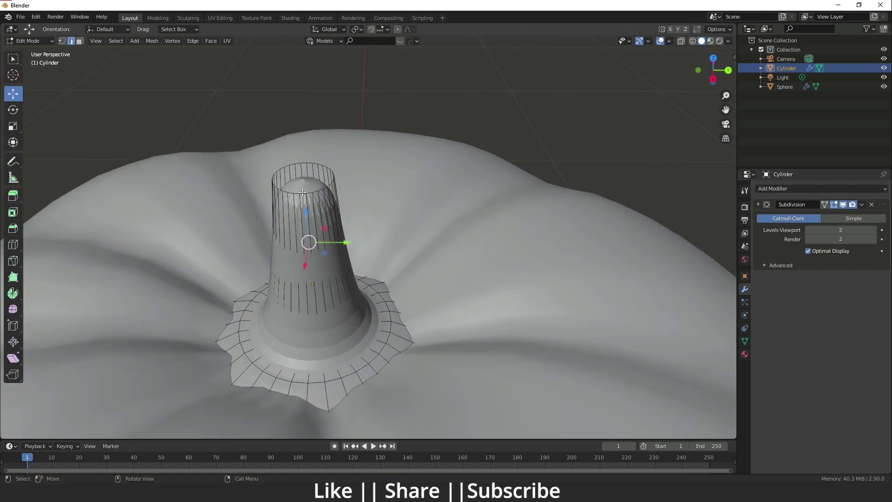
{"action": "left_click", "coordinate": [302, 192], "text": "alt"}
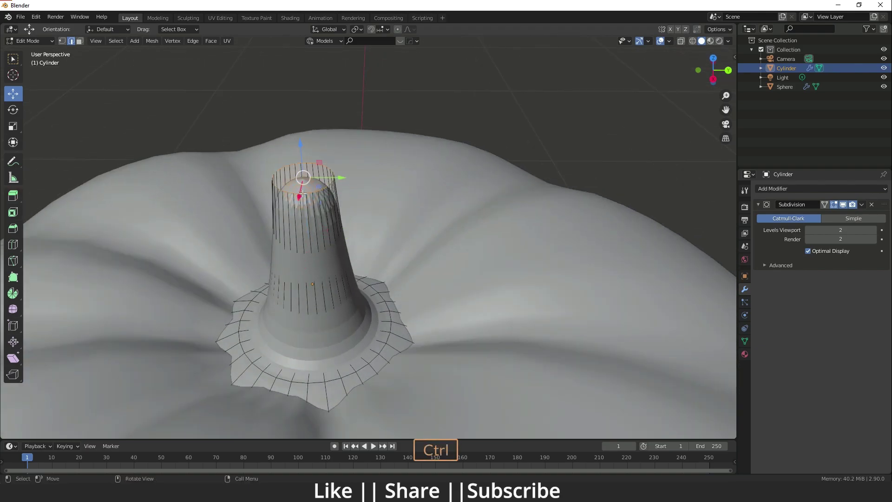
{"action": "key", "text": "ctrl+b"}
{"action": "scroll", "coordinate": [317, 208], "scroll_direction": "up", "scroll_amount": 3}
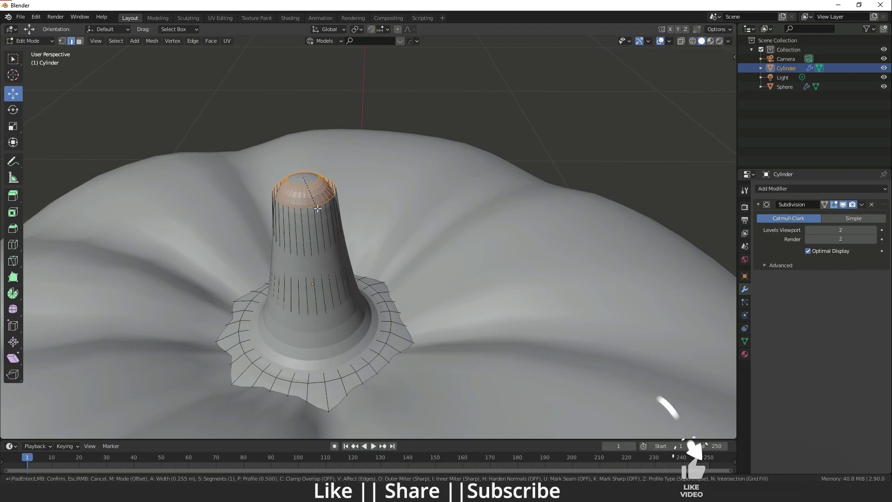
{"action": "left_click", "coordinate": [320, 214]}
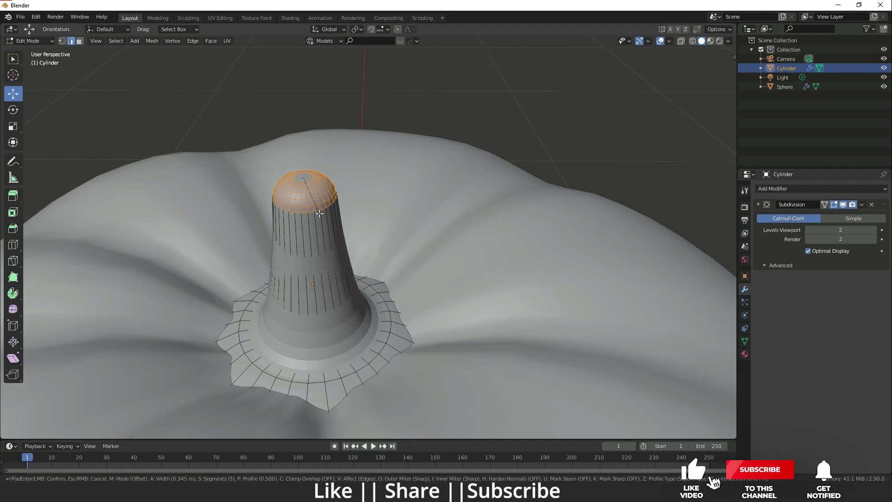
{"action": "key", "text": "Tab"}
- Apply smooth shading to the stem
{"action": "middle_click_drag", "start_coordinate": [331, 169], "coordinate": [347, 259]}
{"action": "scroll", "coordinate": [347, 239], "scroll_direction": "down", "scroll_amount": 3}
{"action": "scroll", "coordinate": [347, 259], "scroll_direction": "up", "scroll_amount": 4}
{"action": "right_click", "coordinate": [301, 175]}
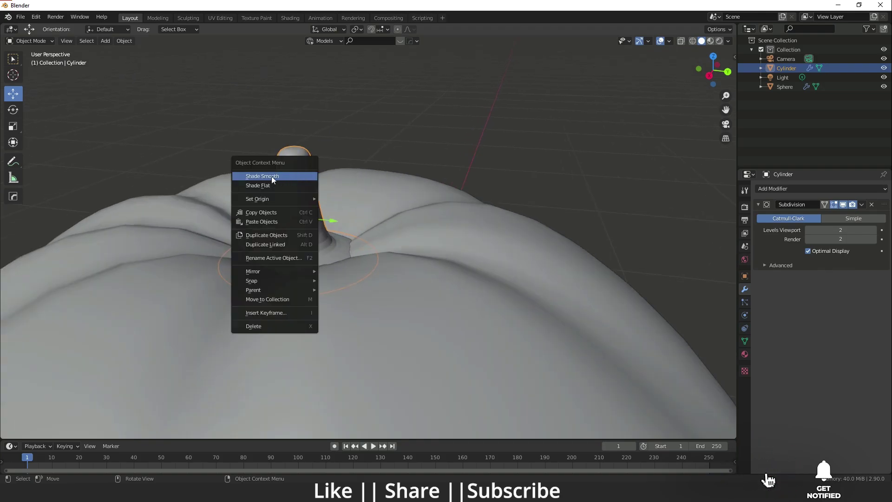
{"action": "left_click", "coordinate": [301, 176]}
- Open the sphere in Edit Mode in a front orthographic view and turn on proportional editing
{"action": "scroll", "coordinate": [299, 190], "scroll_direction": "down", "scroll_amount": 5}
{"action": "middle_click_drag", "start_coordinate": [353, 189], "coordinate": [362, 239], "text": "shift"}
{"action": "scroll", "coordinate": [361, 239], "scroll_direction": "down", "scroll_amount": 4}
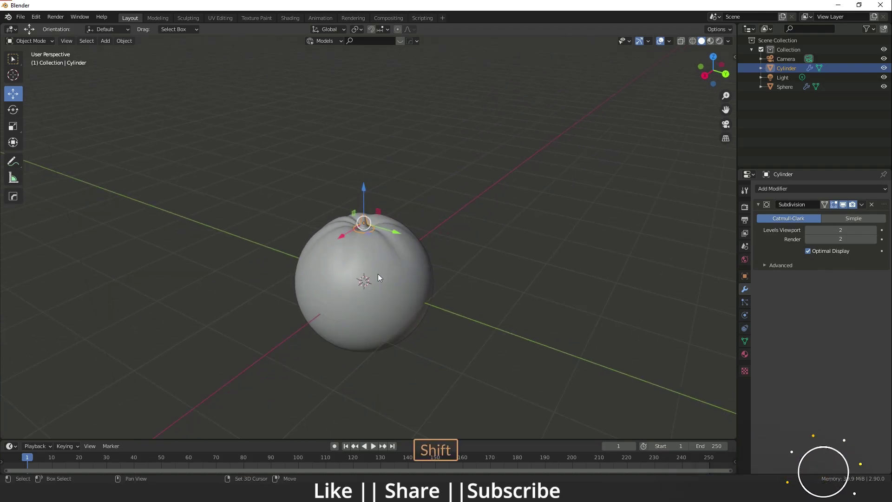
{"action": "middle_click_drag", "start_coordinate": [378, 274], "coordinate": [384, 245]}
{"action": "middle_click_drag", "start_coordinate": [345, 275], "coordinate": [328, 272], "text": "shift"}
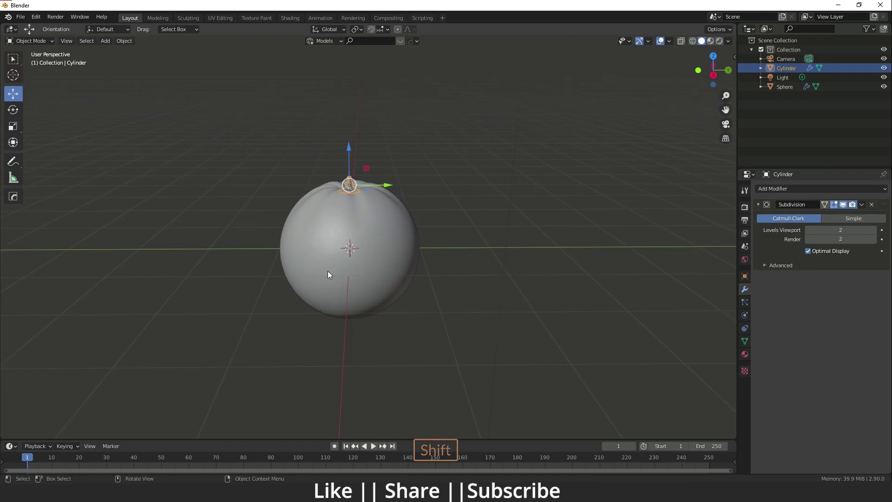
{"action": "scroll", "coordinate": [328, 272], "scroll_direction": "up", "scroll_amount": 1}
{"action": "key", "text": "grave"}
{"action": "left_click", "coordinate": [246, 208]}
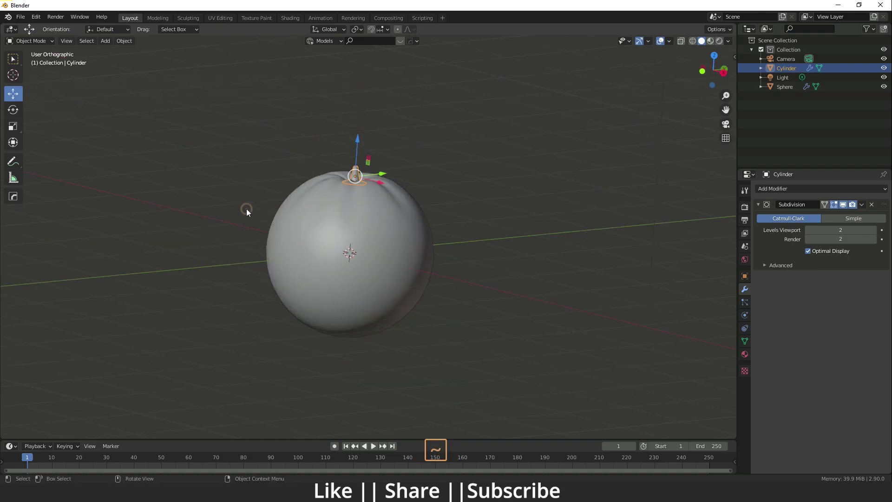
{"action": "left_click", "coordinate": [361, 241]}
{"action": "key", "text": "Tab"}
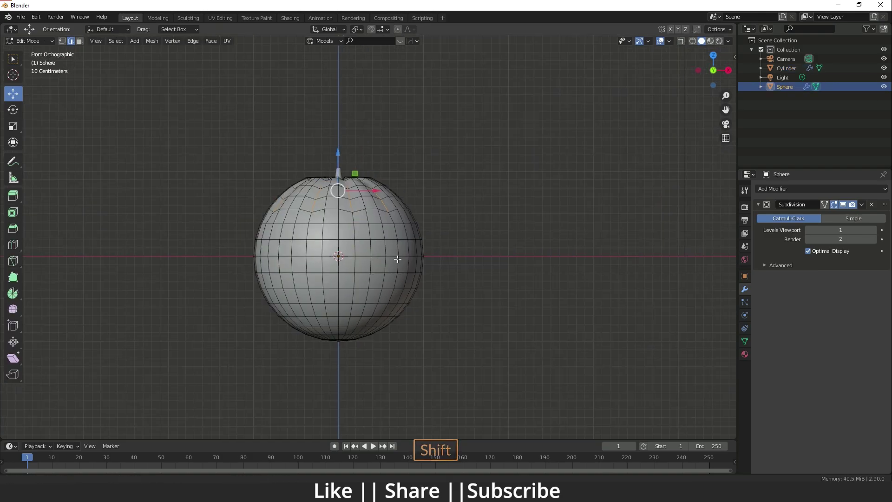
{"action": "left_click", "coordinate": [398, 30]}
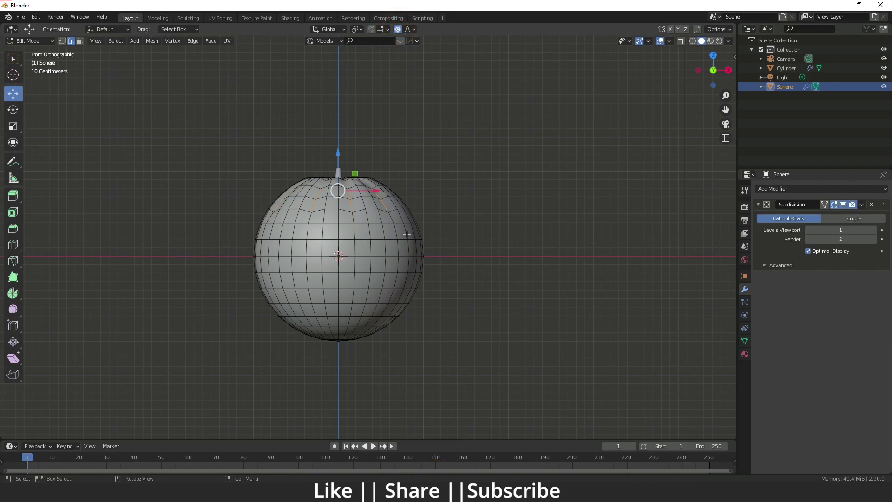
- Nudge one vertex near the equator on each X side of the sphere inward along X, adjusting the proportional influence
{"action": "middle_click_drag", "start_coordinate": [403, 238], "coordinate": [395, 255]}
{"action": "left_click", "coordinate": [394, 252]}
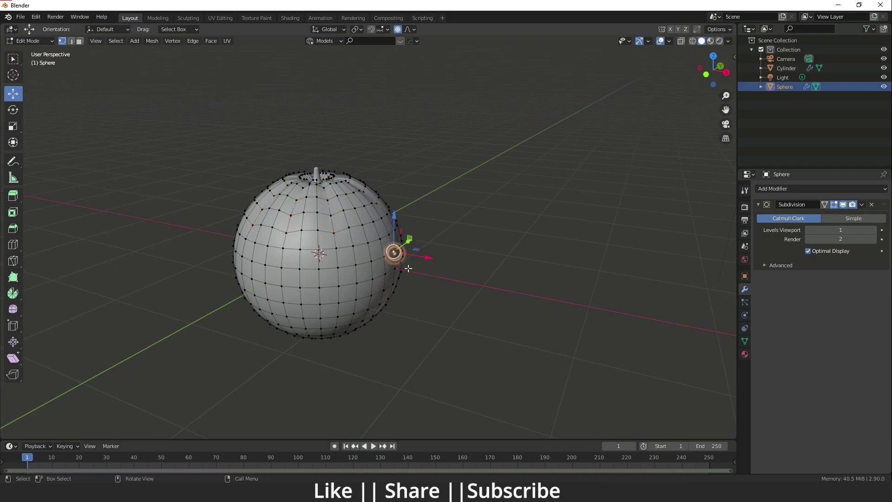
{"action": "left_click_drag", "start_coordinate": [421, 256], "coordinate": [421, 260]}
{"action": "scroll", "coordinate": [423, 259], "scroll_direction": "down", "scroll_amount": 17}
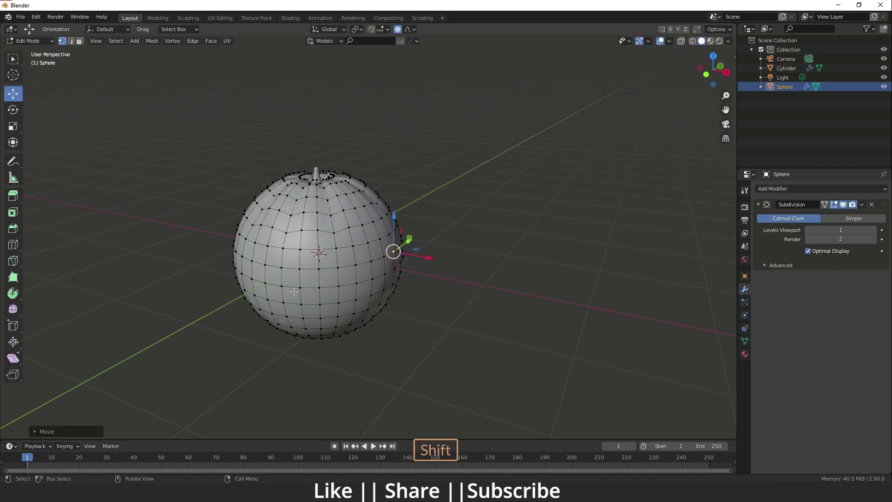
{"action": "middle_click_drag", "start_coordinate": [295, 294], "coordinate": [314, 294]}
{"action": "left_click", "coordinate": [244, 256]}
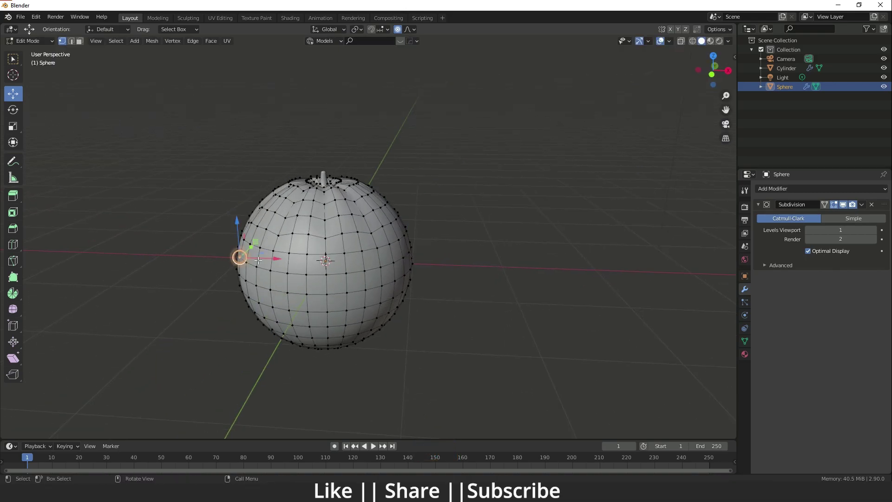
{"action": "left_click_drag", "start_coordinate": [276, 257], "coordinate": [280, 257]}
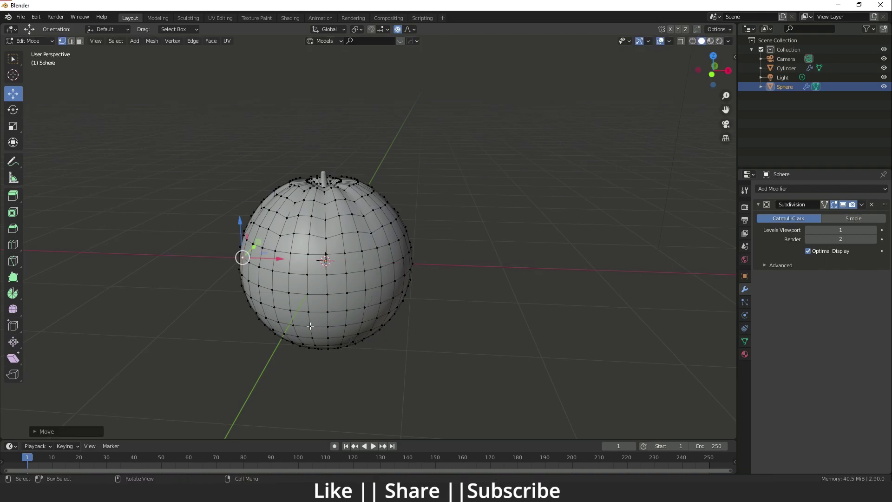
- Move one vertex on each side of the sphere's lower half along X with proportional editing
{"action": "middle_click_drag", "start_coordinate": [280, 257], "coordinate": [303, 265]}
{"action": "left_click", "coordinate": [253, 289]}
{"action": "middle_click_drag", "start_coordinate": [253, 289], "coordinate": [268, 320]}
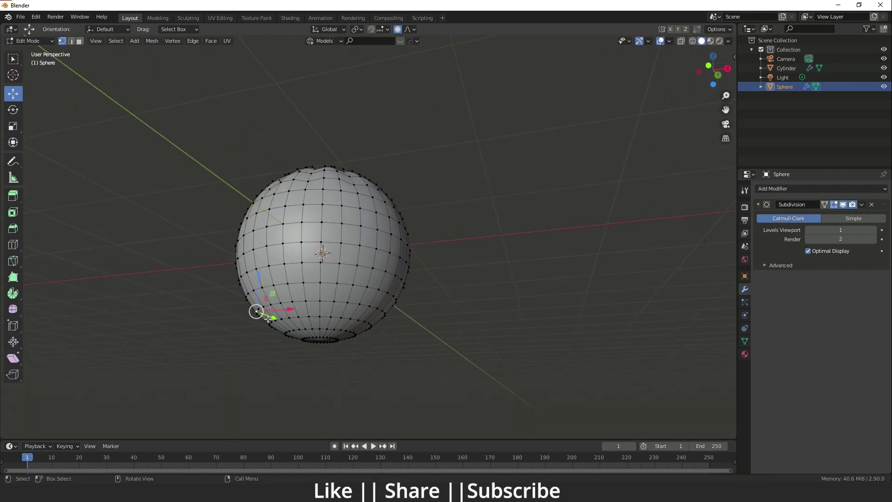
{"action": "left_click_drag", "start_coordinate": [286, 309], "coordinate": [281, 311]}
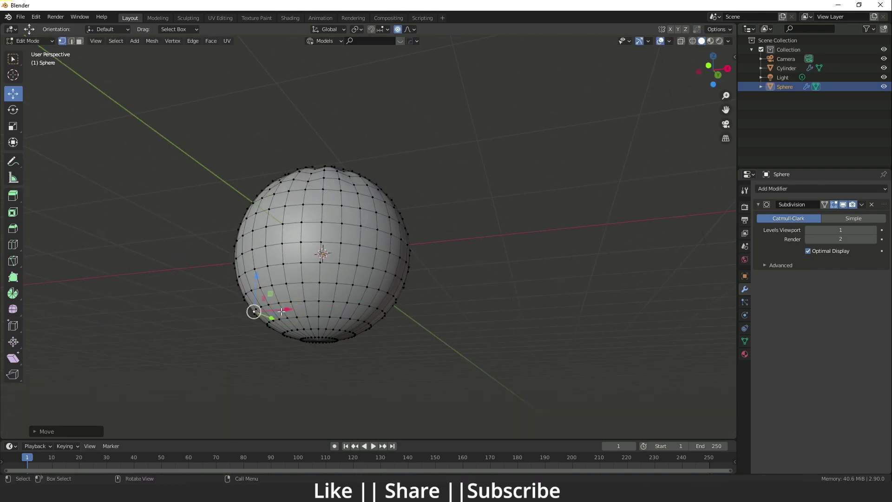
{"action": "left_click", "coordinate": [397, 300]}
{"action": "left_click_drag", "start_coordinate": [422, 294], "coordinate": [405, 298]}
- Nudge a lower vertex on the sphere's +Y side along Y, and leave Edit Mode to check the shape
{"action": "middle_click_drag", "start_coordinate": [404, 298], "coordinate": [437, 280]}
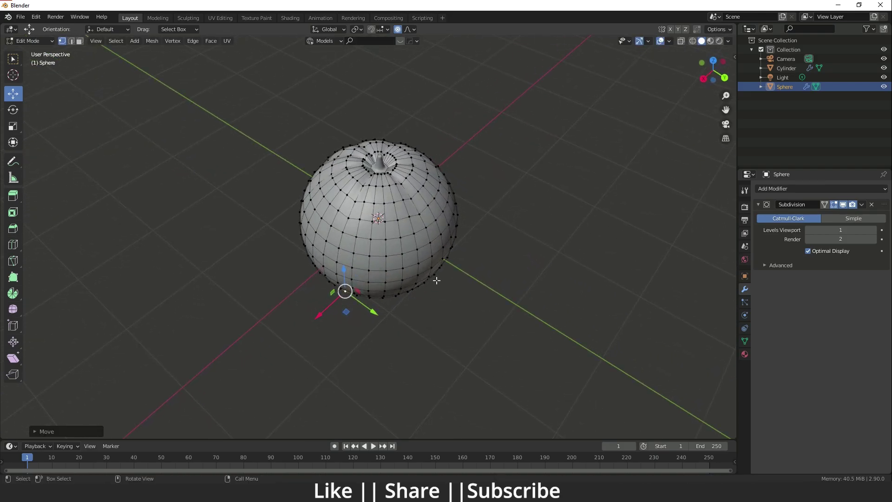
{"action": "left_click", "coordinate": [433, 265]}
{"action": "left_click_drag", "start_coordinate": [467, 294], "coordinate": [467, 293]}
{"action": "key", "text": "Tab"}
{"action": "scroll", "coordinate": [482, 291], "scroll_direction": "down", "scroll_amount": 2}
{"action": "middle_click_drag", "start_coordinate": [481, 291], "coordinate": [477, 249]}
- Reopen the sphere in Edit Mode, push a vertex on its +X side slightly inward along X, and return to Object Mode
{"action": "key", "text": "Tab"}
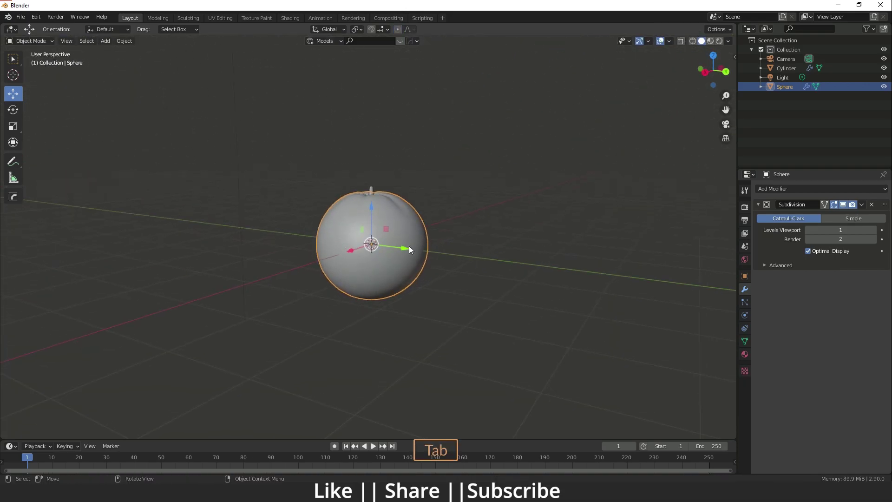
{"action": "middle_click_drag", "start_coordinate": [409, 246], "coordinate": [506, 261]}
{"action": "left_click", "coordinate": [385, 251]}
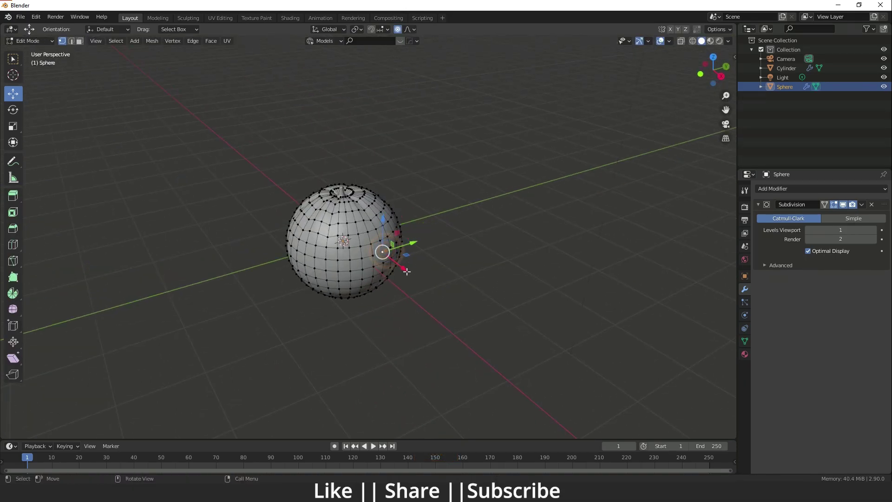
{"action": "left_click_drag", "start_coordinate": [406, 271], "coordinate": [383, 249]}
{"action": "key", "text": "Tab"}
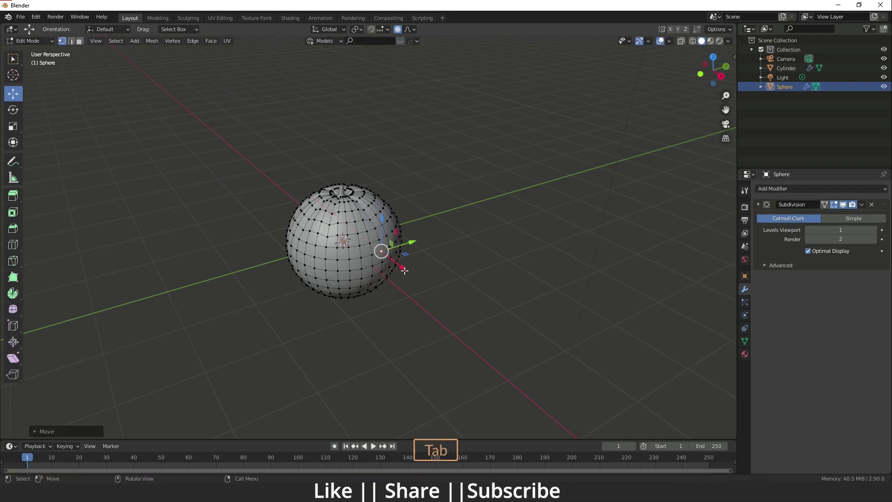
- Switch the viewport to Material Preview shading and frame the fruit from closer up
{"action": "middle_click_drag", "start_coordinate": [382, 249], "coordinate": [408, 277]}
{"action": "scroll", "coordinate": [368, 184], "scroll_direction": "up", "scroll_amount": 5}
{"action": "scroll", "coordinate": [368, 184], "scroll_direction": "down", "scroll_amount": 3}
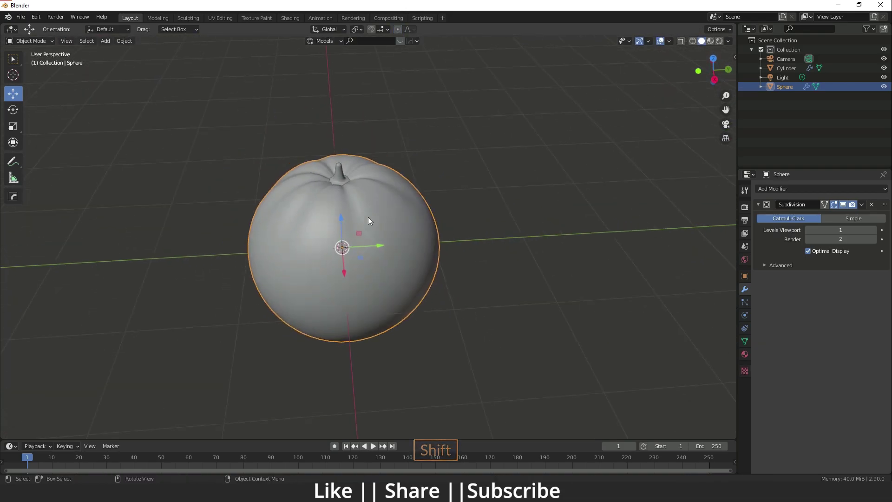
{"action": "mouse_move", "coordinate": [467, 173]}
{"action": "middle_mouse_down"}
{"action": "mouse_move", "coordinate": [380, 221]}
{"action": "mouse_move", "coordinate": [374, 256]}
{"action": "middle_mouse_up"}
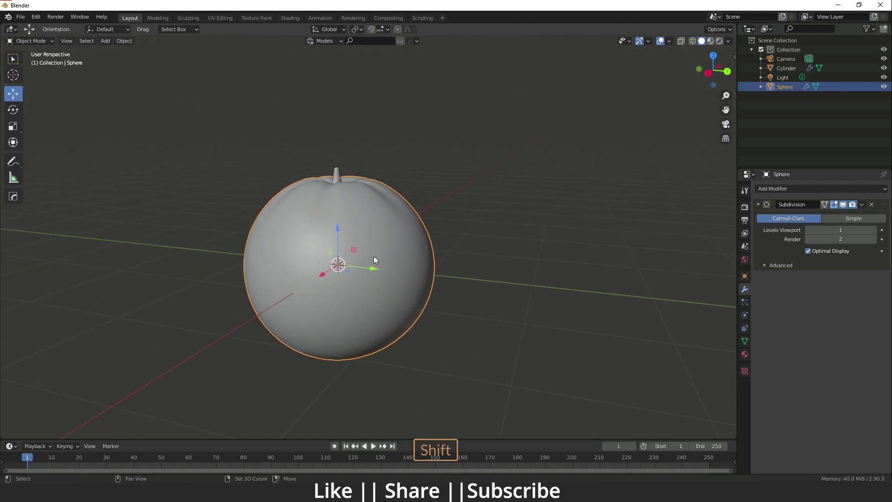
{"action": "left_click", "coordinate": [710, 41]}
{"action": "scroll", "coordinate": [484, 203], "scroll_direction": "up", "scroll_amount": 3}
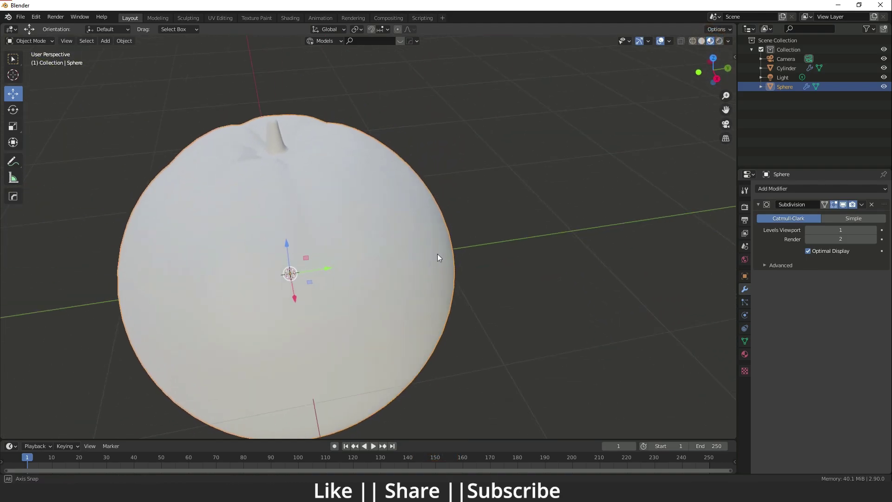